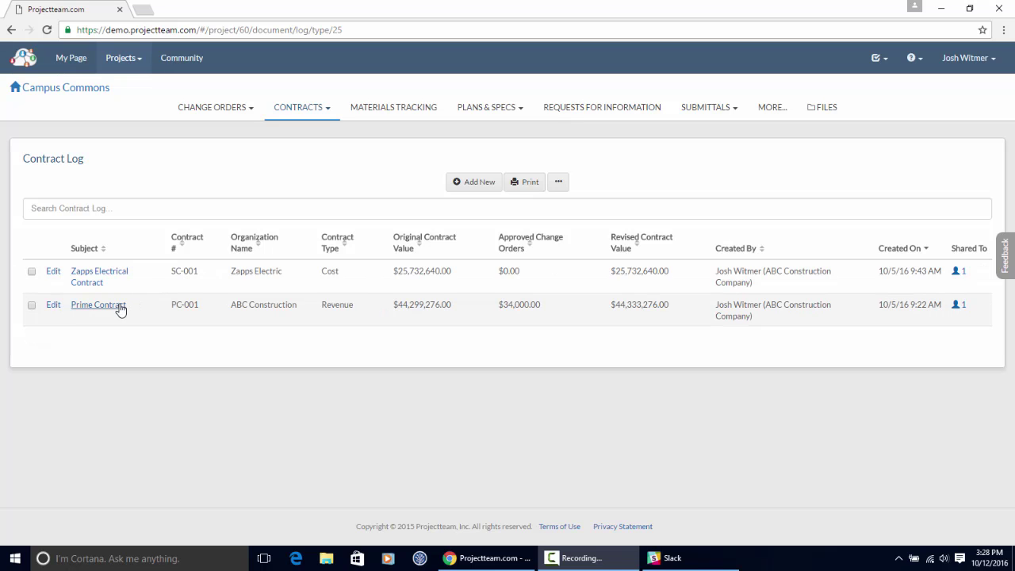
- Open the Prime Contract from the contract log and review its general fields and schedule of values
{"action": "left_click", "coordinate": [121, 307]}
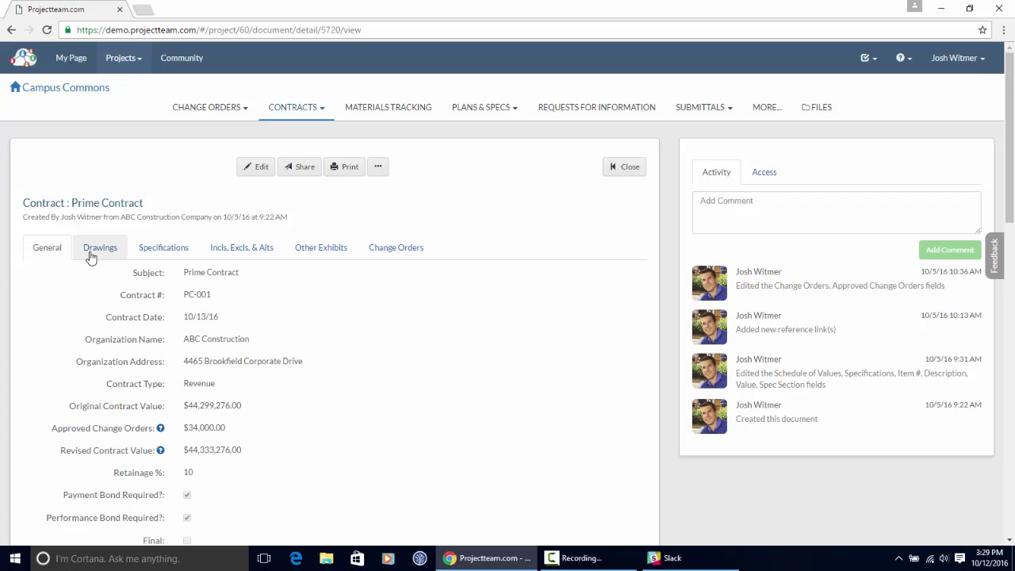
{"action": "scroll", "coordinate": [397, 317], "scroll_direction": "down", "scroll_amount": 2}
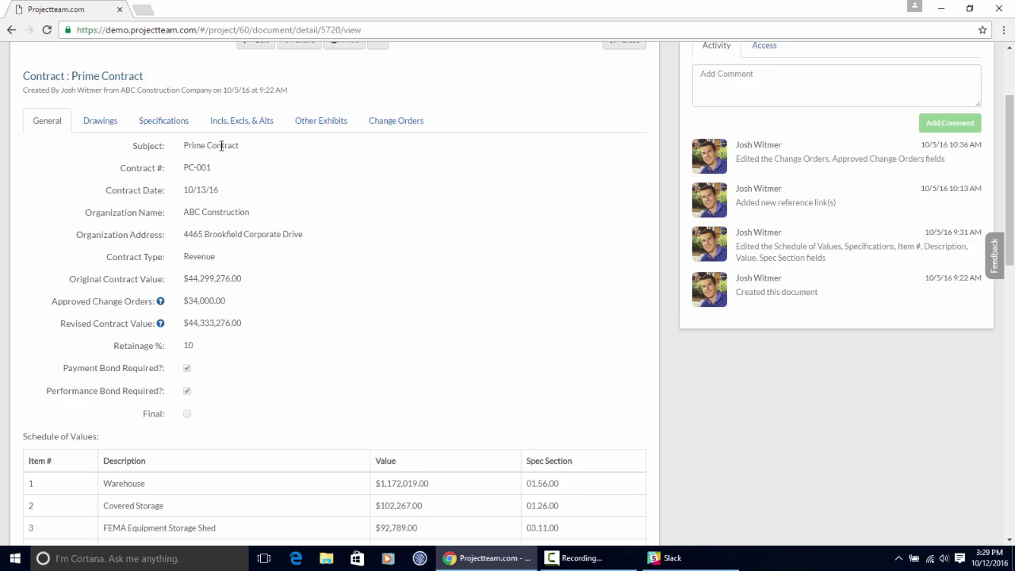
{"action": "scroll", "coordinate": [245, 277], "scroll_direction": "down", "scroll_amount": 1}
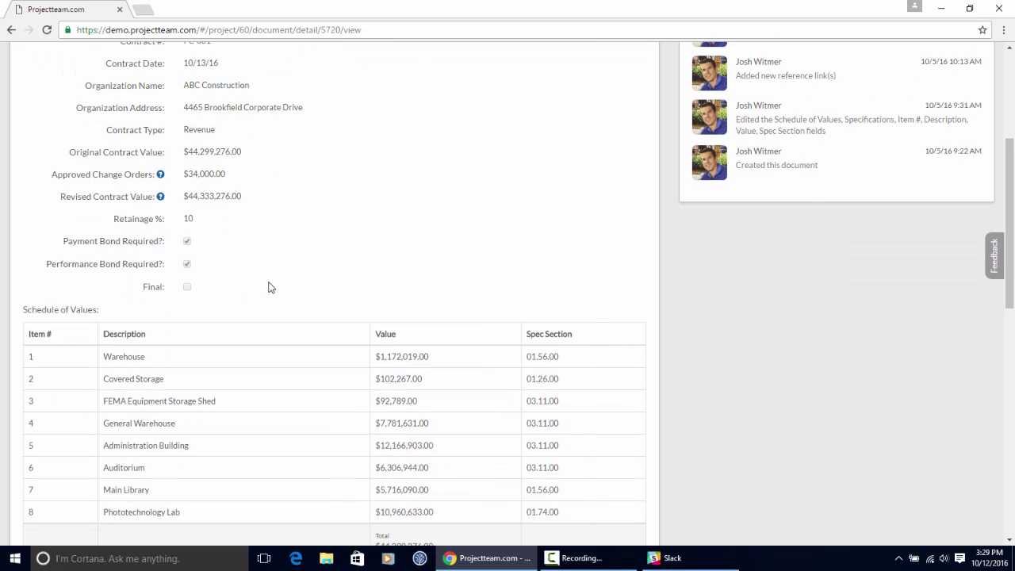
- Open the contract form's customization, view the field types available for a custom field, and return to the Prime Contract
{"action": "scroll", "coordinate": [268, 287], "scroll_direction": "up", "scroll_amount": 3}
{"action": "left_click", "coordinate": [375, 105]}
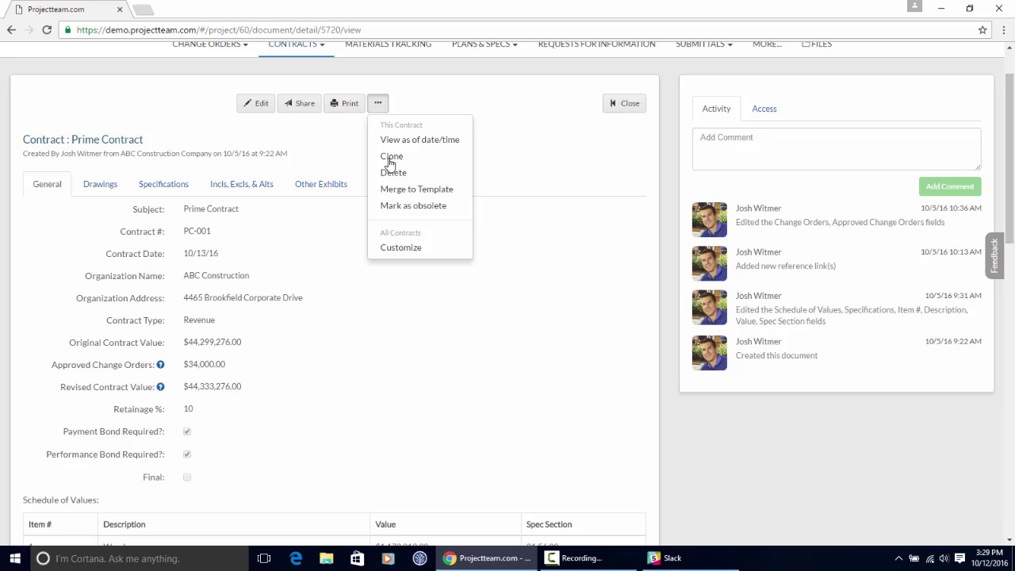
{"action": "left_click", "coordinate": [399, 249]}
{"action": "left_click", "coordinate": [469, 317]}
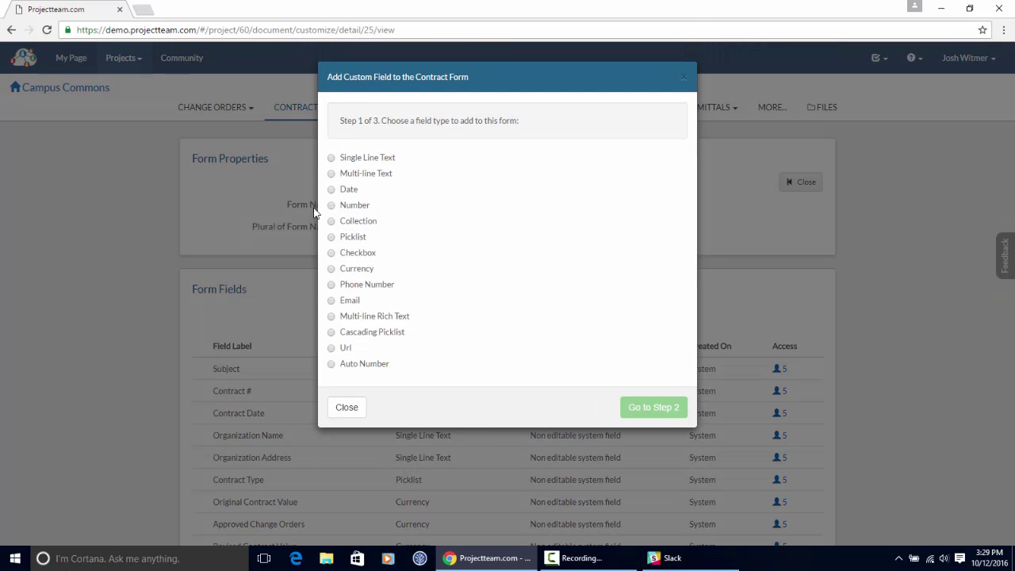
{"action": "left_click", "coordinate": [352, 407]}
{"action": "left_click", "coordinate": [788, 185]}
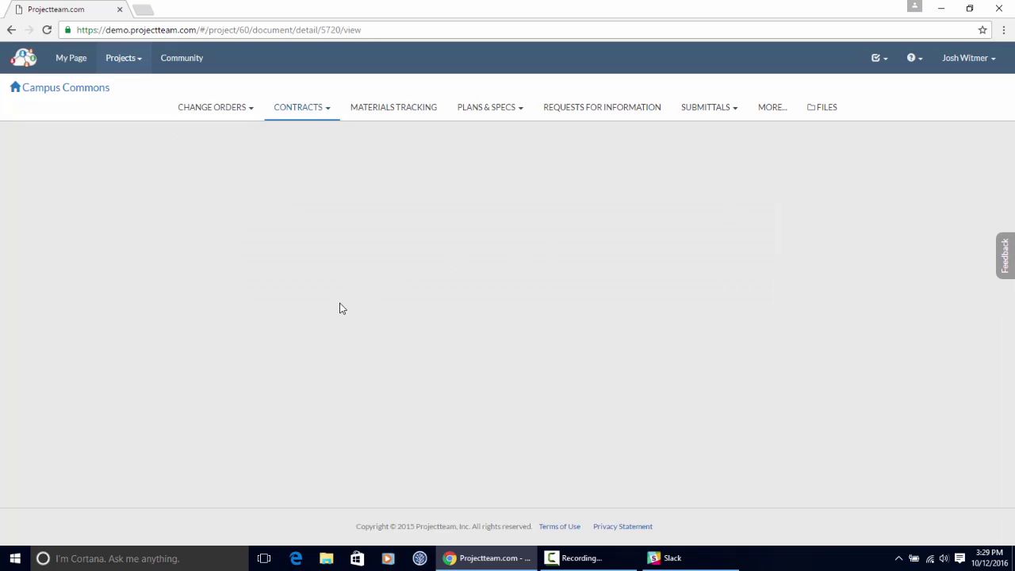
- Edit the Prime Contract and view the entry form for a new schedule of values item without adding one
{"action": "scroll", "coordinate": [341, 306], "scroll_direction": "down", "scroll_amount": 2}
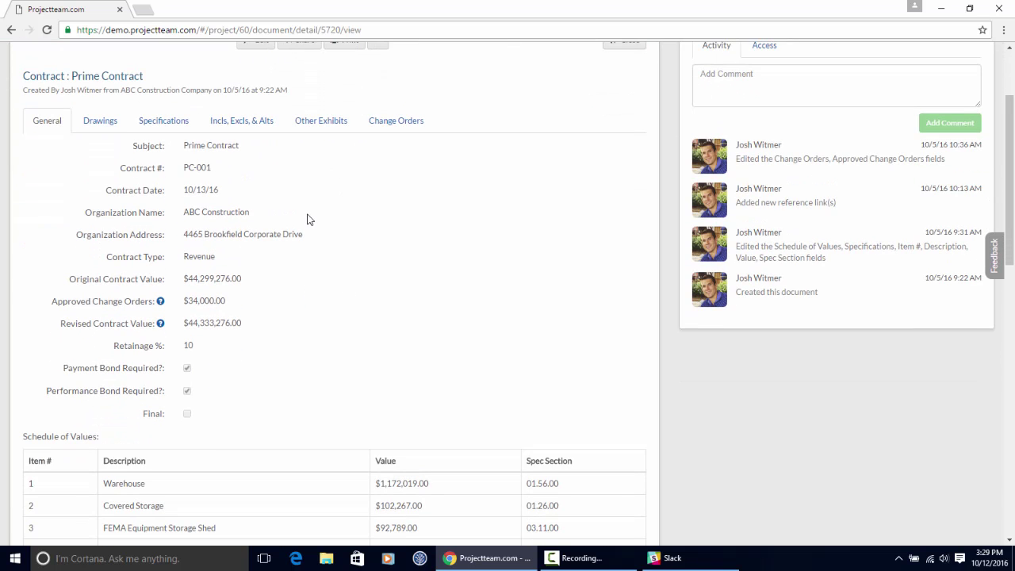
{"action": "scroll", "coordinate": [308, 220], "scroll_direction": "down", "scroll_amount": 3}
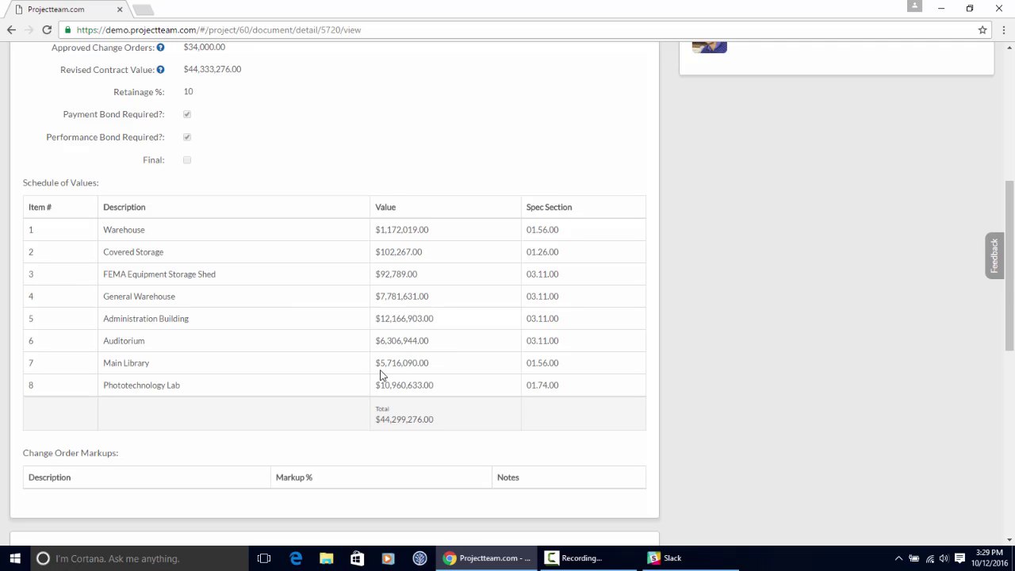
{"action": "scroll", "coordinate": [381, 374], "scroll_direction": "up", "scroll_amount": 4}
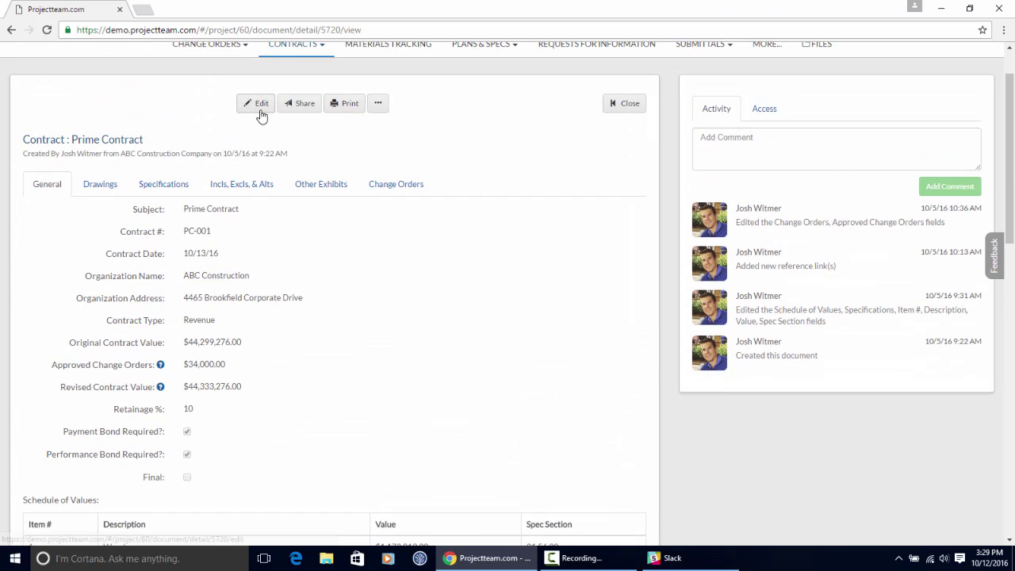
{"action": "left_click", "coordinate": [261, 104]}
{"action": "scroll", "coordinate": [403, 297], "scroll_direction": "down", "scroll_amount": 4}
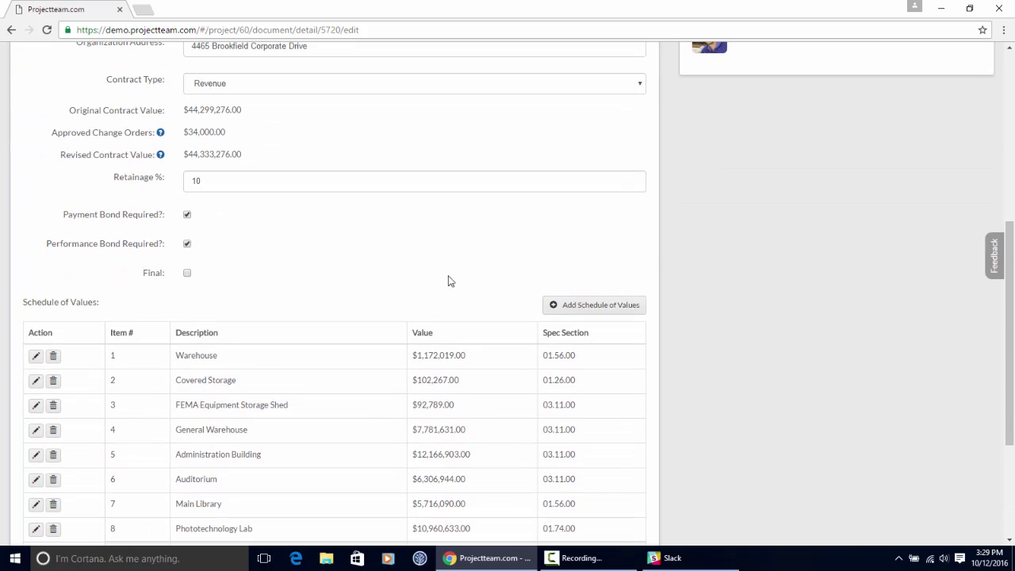
{"action": "left_click", "coordinate": [573, 309]}
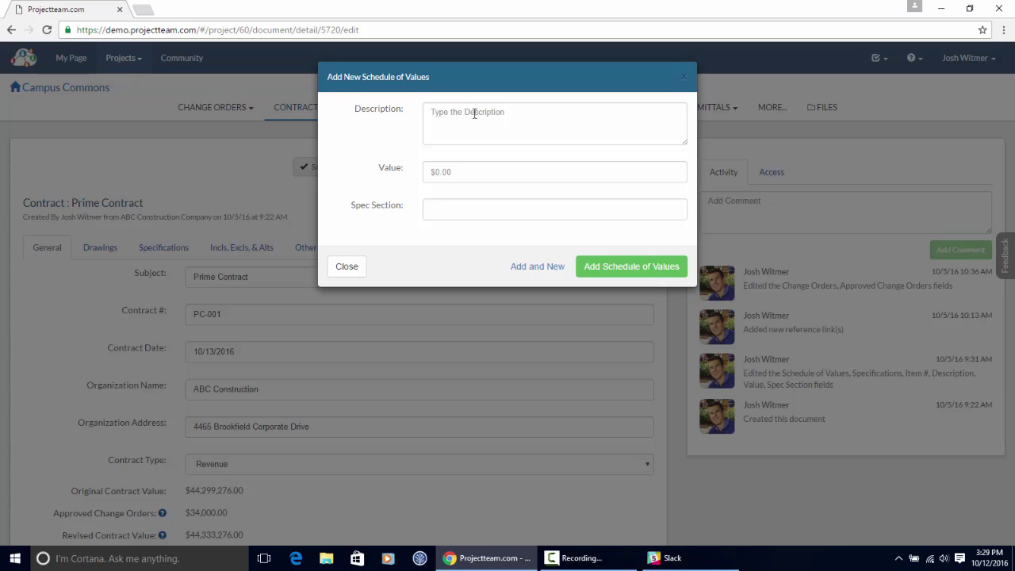
{"action": "left_click", "coordinate": [685, 79]}
- Try to mark the contract as Final, decline the confirmation, and save the contract
{"action": "scroll", "coordinate": [413, 202], "scroll_direction": "down", "scroll_amount": 2}
{"action": "scroll", "coordinate": [345, 178], "scroll_direction": "down", "scroll_amount": 2}
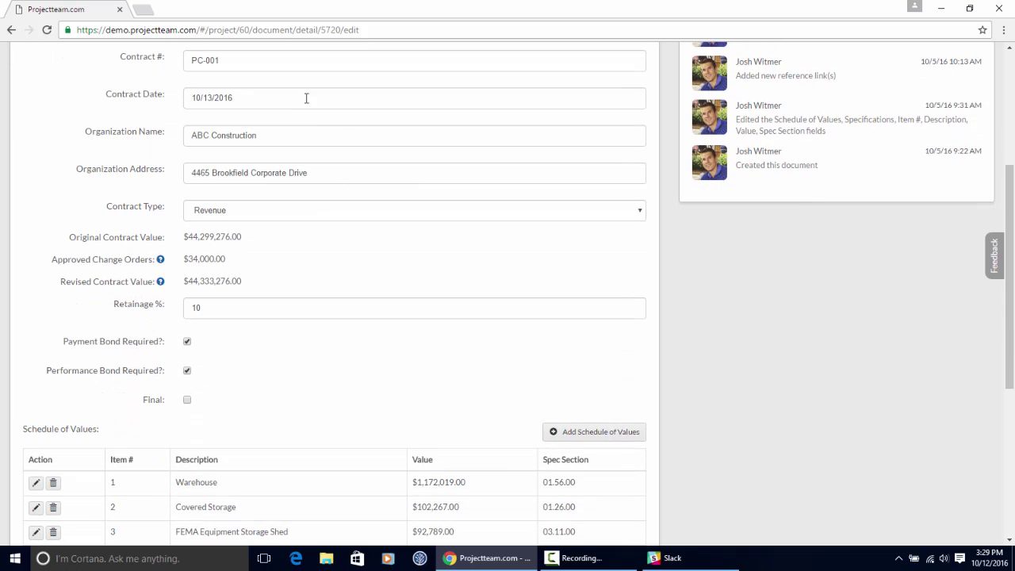
{"action": "left_click", "coordinate": [187, 401]}
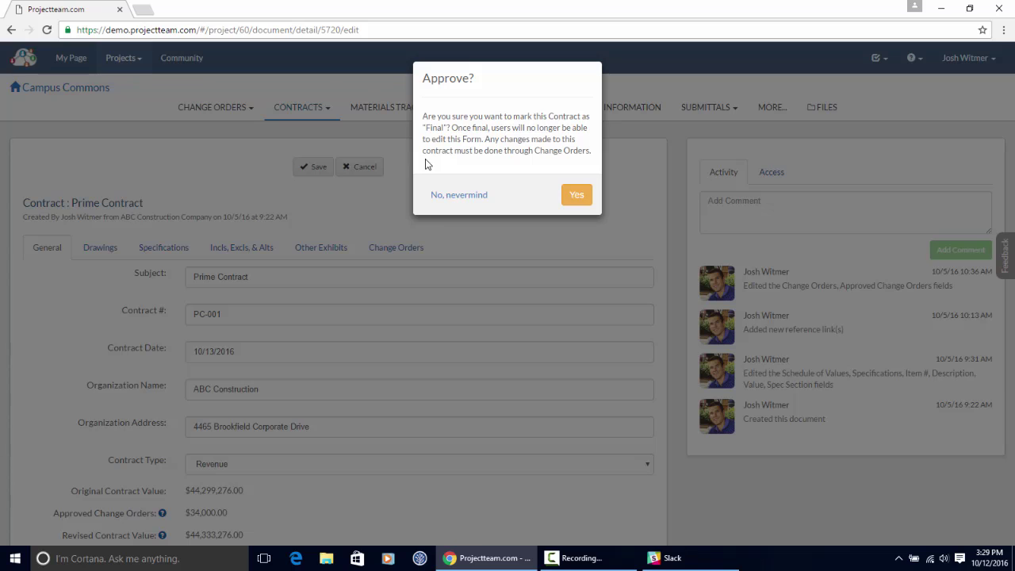
{"action": "left_click", "coordinate": [447, 195]}
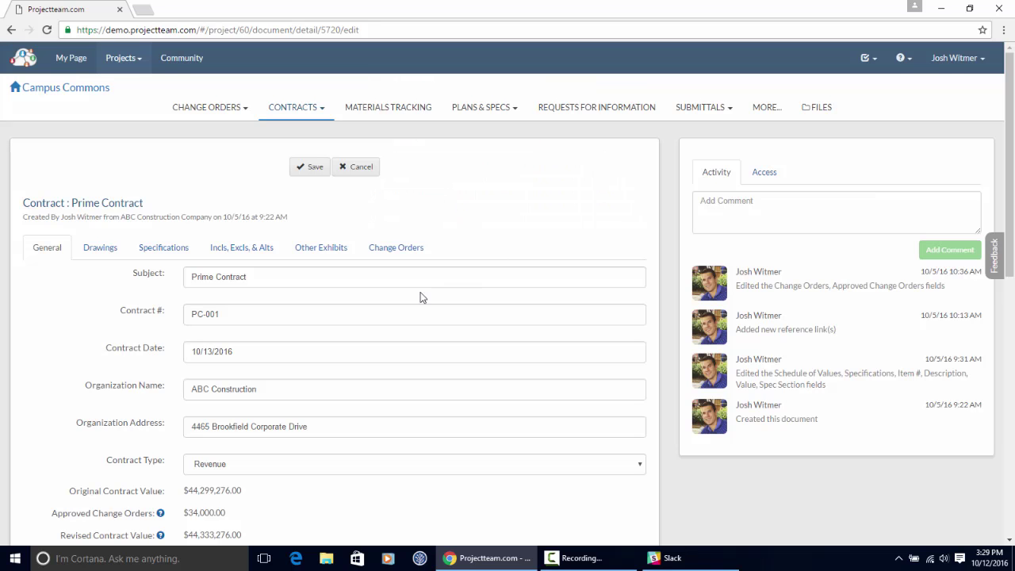
{"action": "left_click", "coordinate": [314, 167]}
- Review the Prime Contract's schedule of values and drawings list, and view the project's Plans & Specs options
{"action": "scroll", "coordinate": [380, 267], "scroll_direction": "down", "scroll_amount": 5}
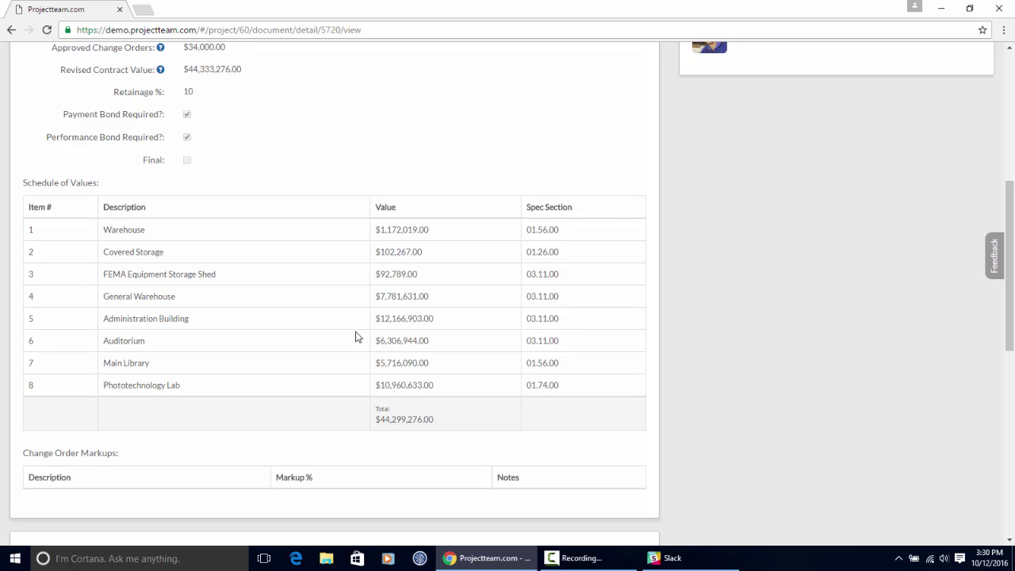
{"action": "scroll", "coordinate": [356, 337], "scroll_direction": "up", "scroll_amount": 4}
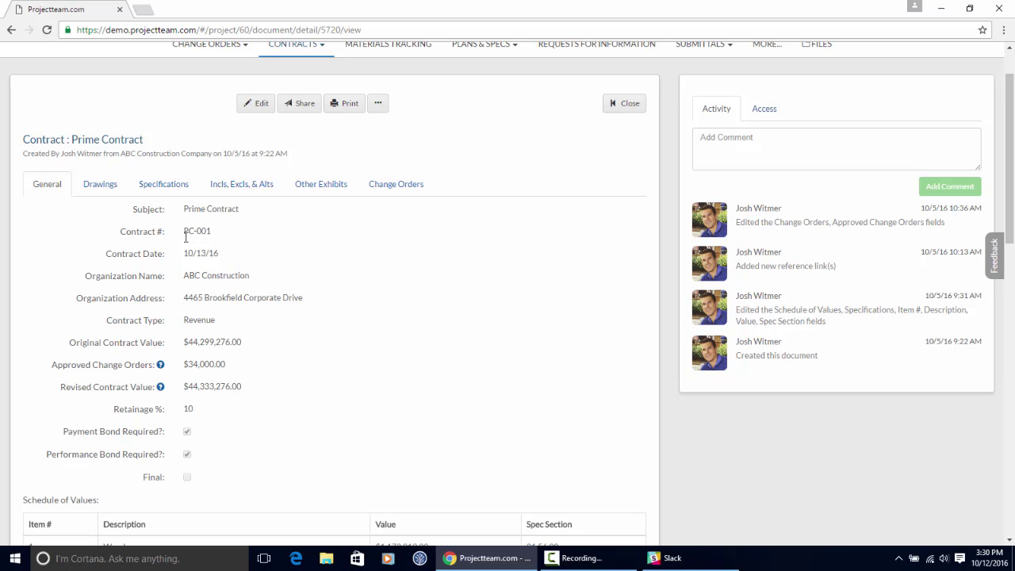
{"action": "left_click", "coordinate": [105, 192]}
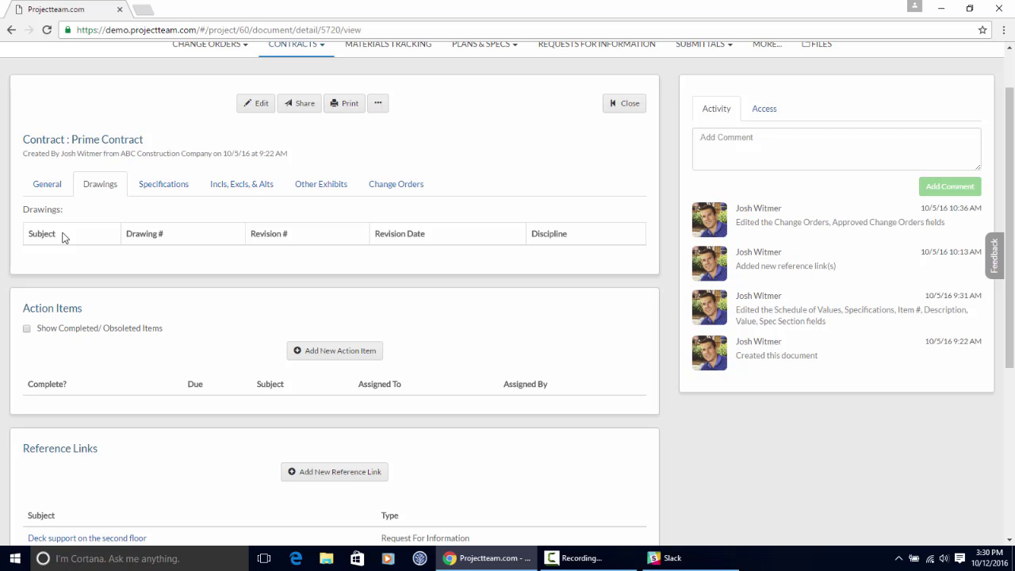
{"action": "scroll", "coordinate": [388, 167], "scroll_direction": "up", "scroll_amount": 1}
{"action": "left_click", "coordinate": [484, 108]}
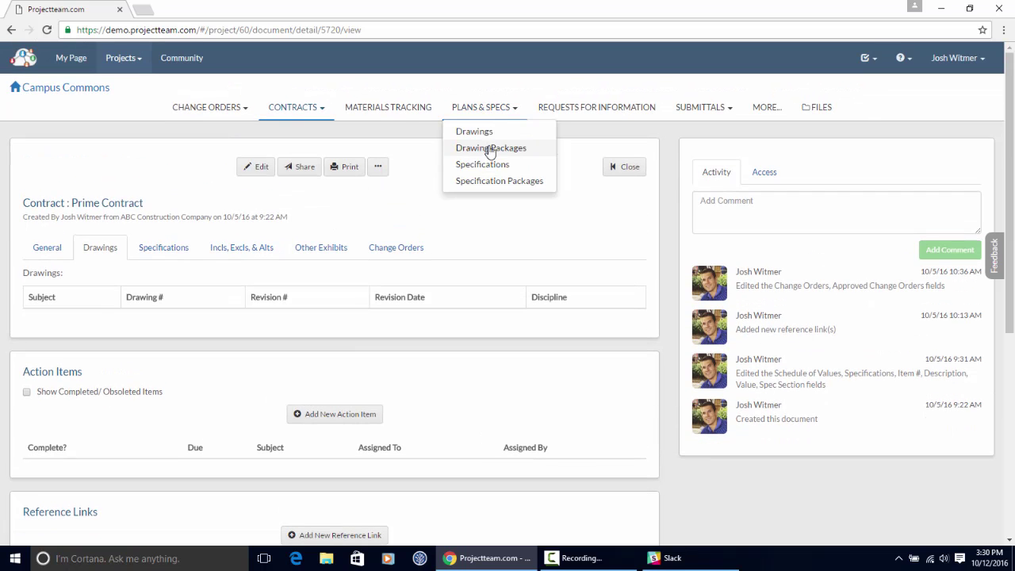
{"action": "left_click", "coordinate": [500, 234]}
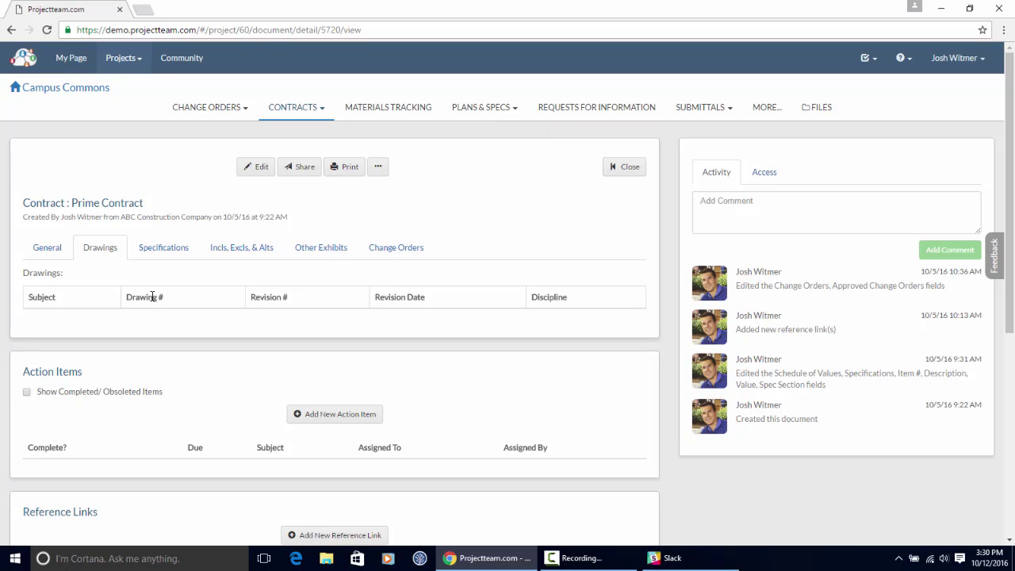
- Add the Cast In-Place Concrete, Unit Masonry Assemblies, Stone Masonry Veneer and Rough Carpentry specifications to the Prime Contract
{"action": "left_click", "coordinate": [168, 252]}
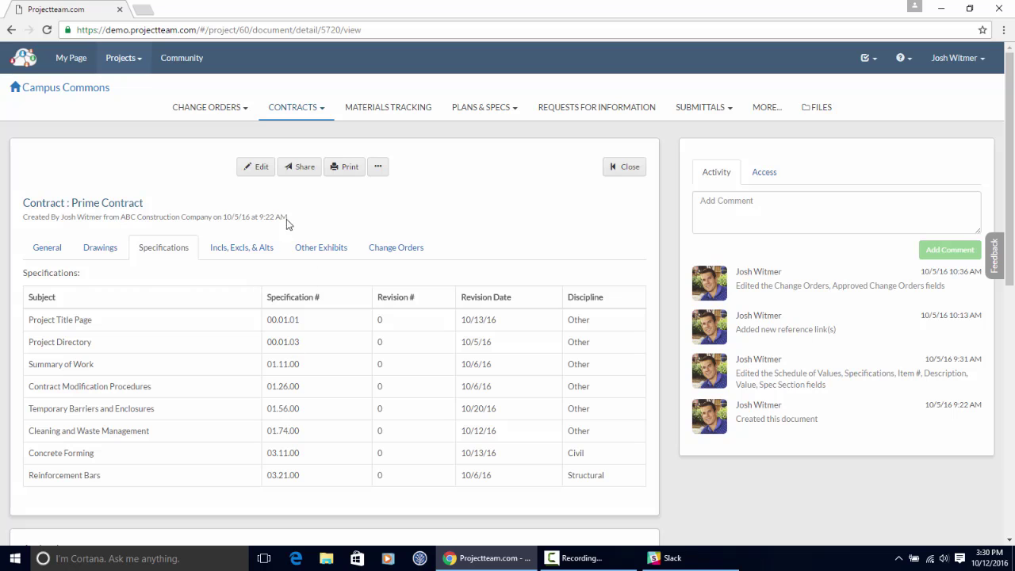
{"action": "left_click", "coordinate": [263, 169]}
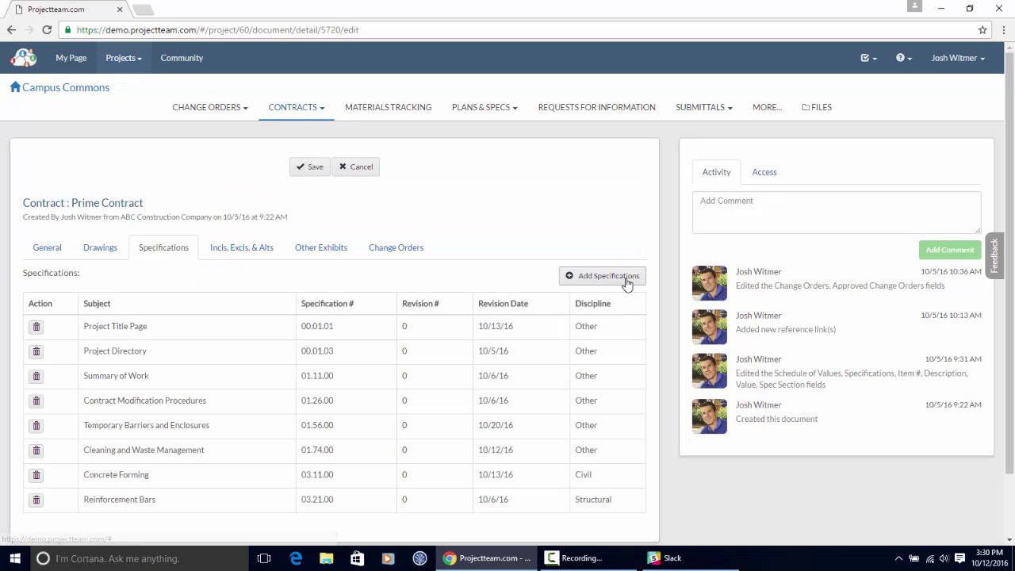
{"action": "left_click", "coordinate": [599, 278]}
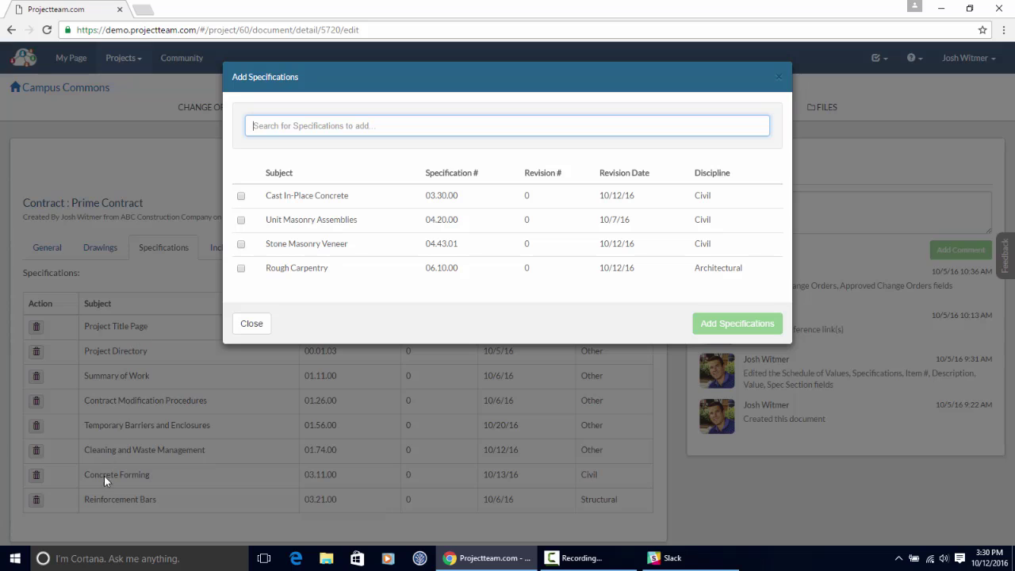
{"action": "left_click", "coordinate": [241, 195]}
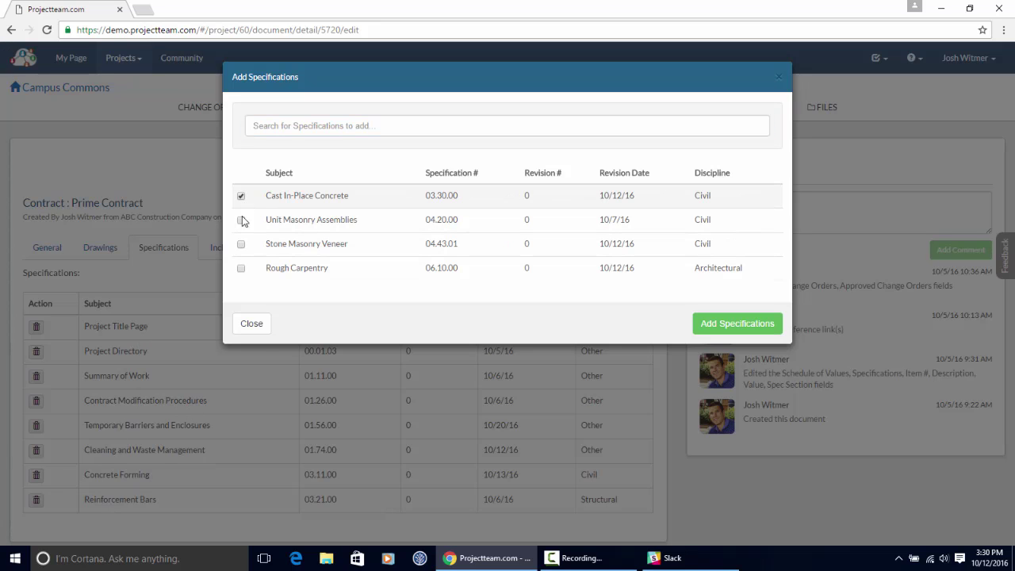
{"action": "left_click", "coordinate": [241, 220]}
{"action": "left_click", "coordinate": [241, 244]}
{"action": "left_click", "coordinate": [241, 269]}
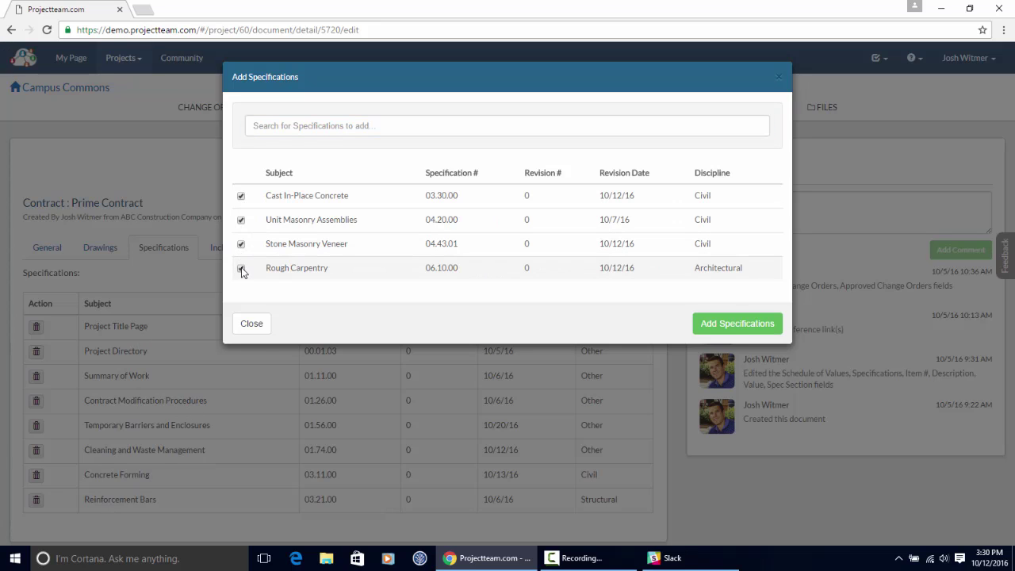
{"action": "left_click", "coordinate": [721, 323]}
{"action": "scroll", "coordinate": [167, 213], "scroll_direction": "down", "scroll_amount": 2}
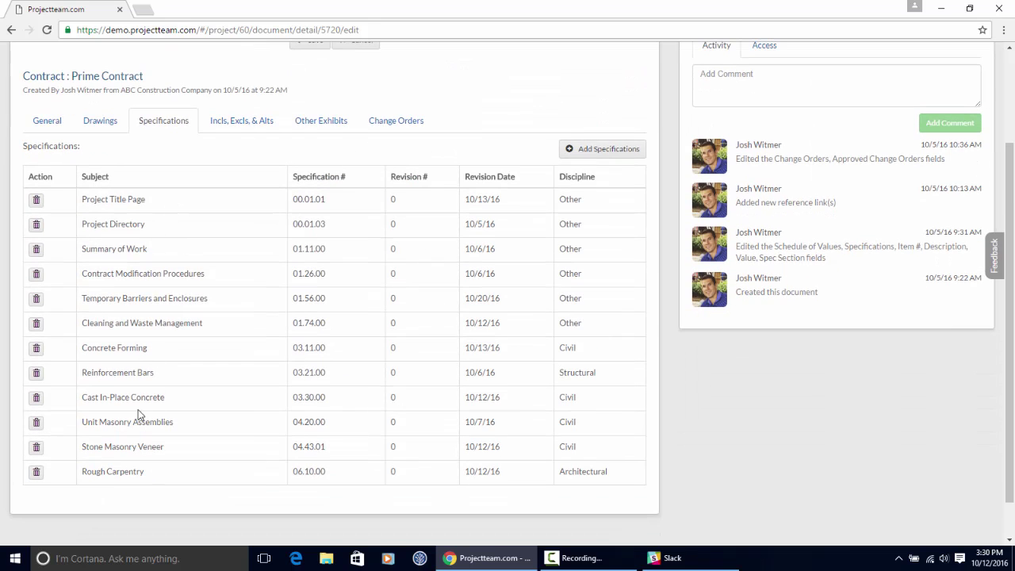
{"action": "scroll", "coordinate": [138, 409], "scroll_direction": "up", "scroll_amount": 2}
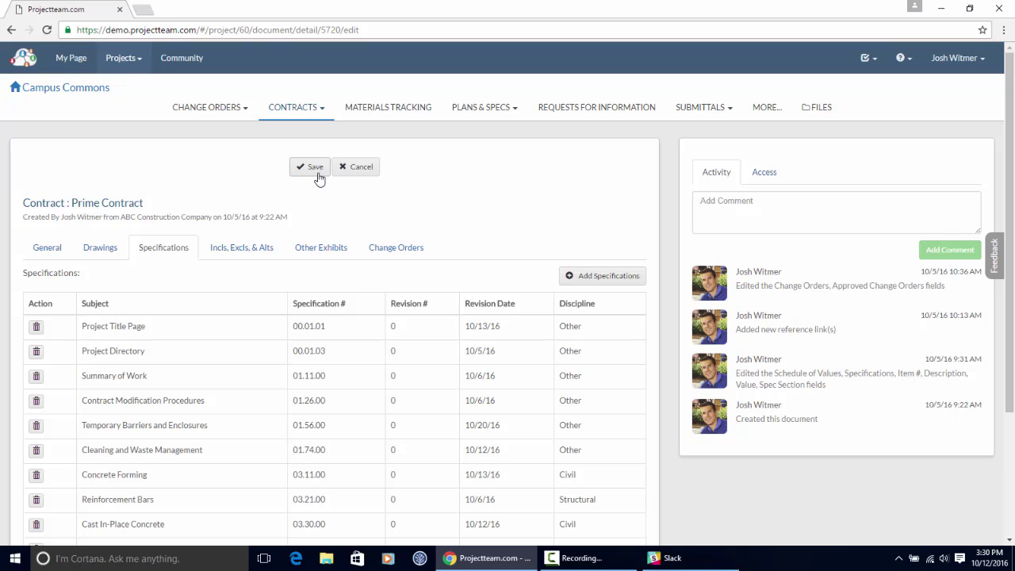
- View the contract's inclusions, exclusions and alternates, and look up the other exhibits available to add
{"action": "left_click", "coordinate": [242, 252]}
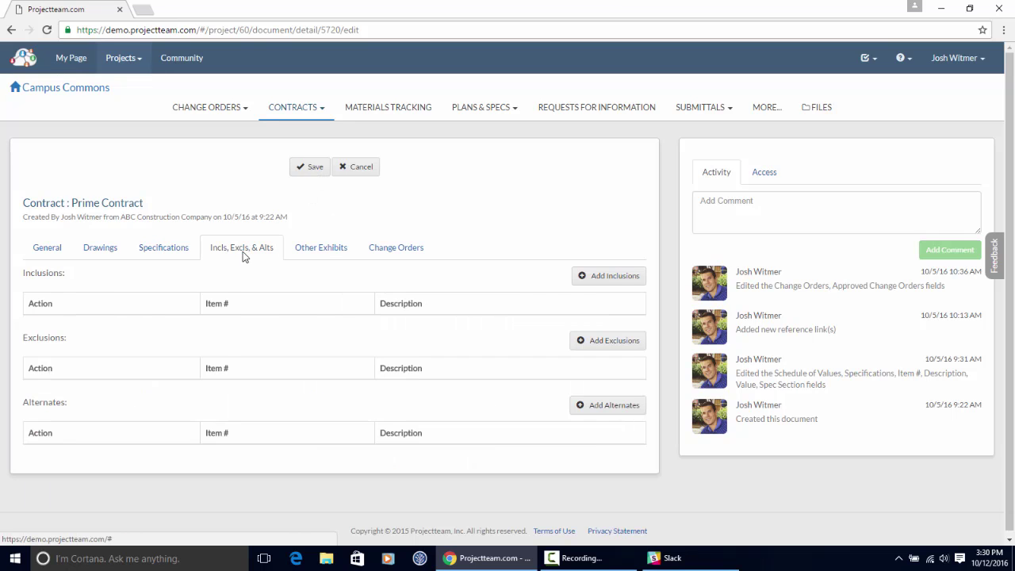
{"action": "left_click", "coordinate": [610, 284]}
{"action": "left_click", "coordinate": [341, 253]}
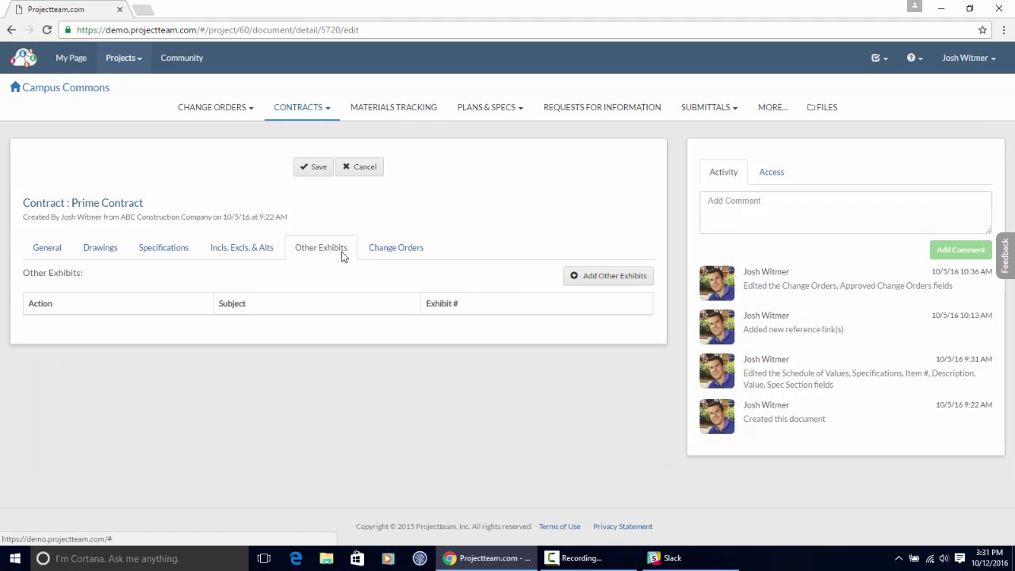
{"action": "left_click", "coordinate": [603, 279]}
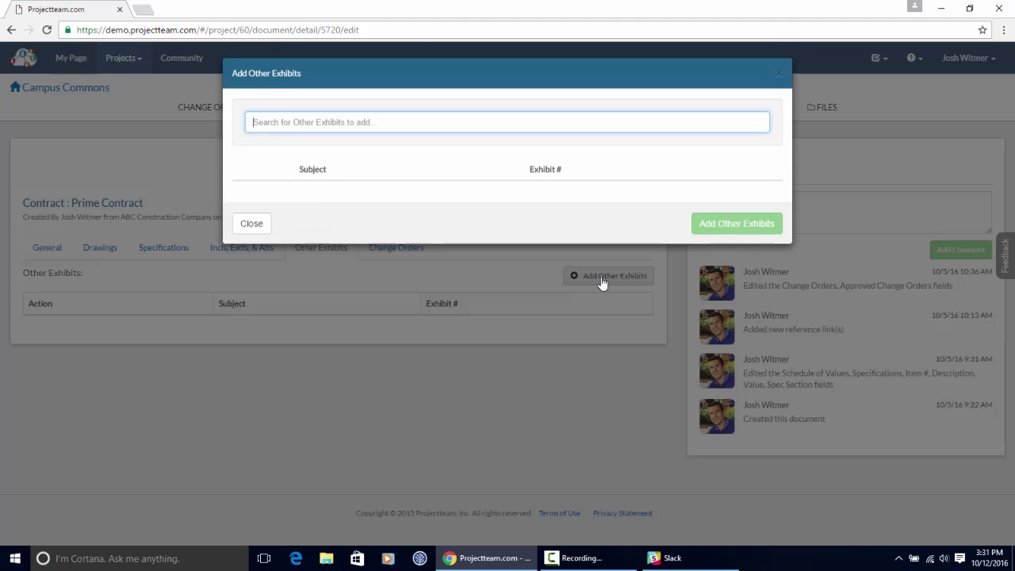
{"action": "left_click", "coordinate": [254, 227]}
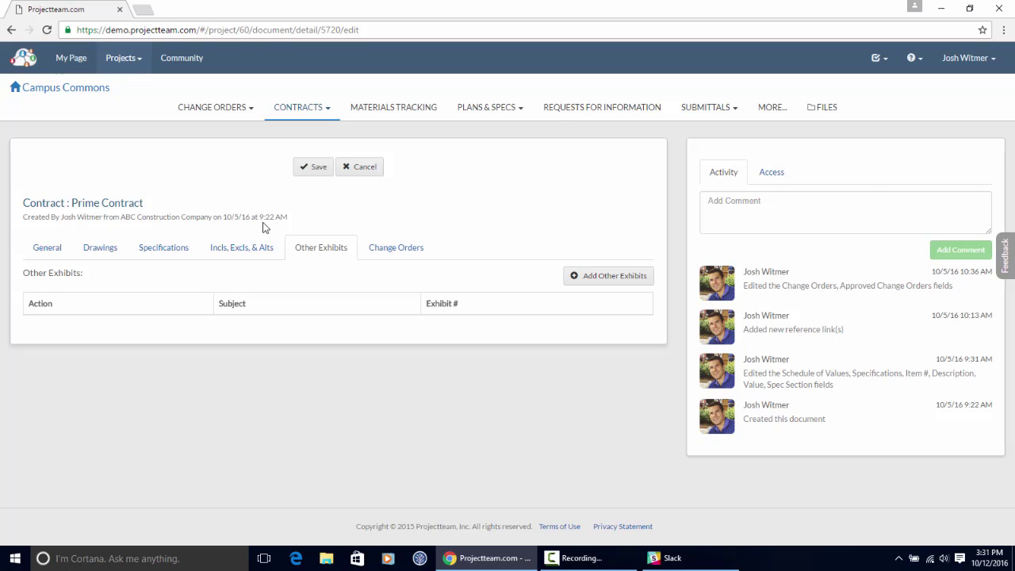
- Review the contract's change orders against its general contract values and save the edited Prime Contract
{"action": "left_click", "coordinate": [398, 244]}
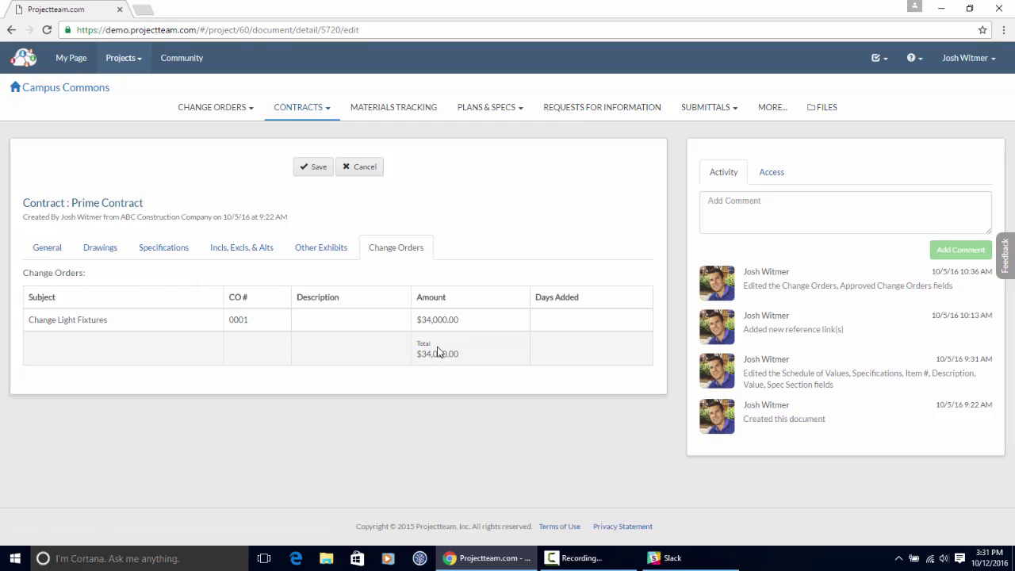
{"action": "left_click", "coordinate": [47, 248]}
{"action": "scroll", "coordinate": [378, 338], "scroll_direction": "down", "scroll_amount": 3}
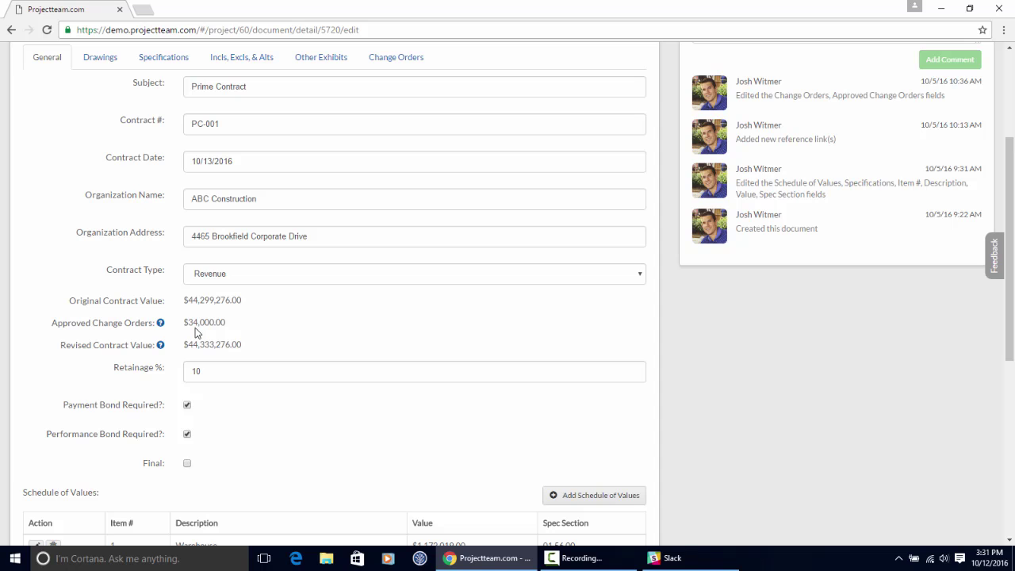
{"action": "scroll", "coordinate": [350, 213], "scroll_direction": "up", "scroll_amount": 1}
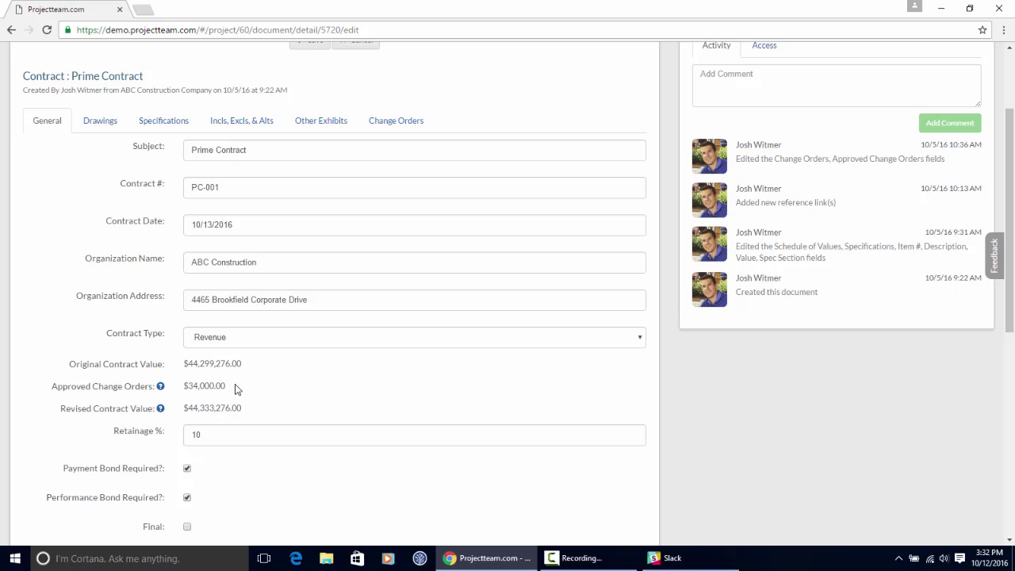
{"action": "scroll", "coordinate": [236, 388], "scroll_direction": "up", "scroll_amount": 3}
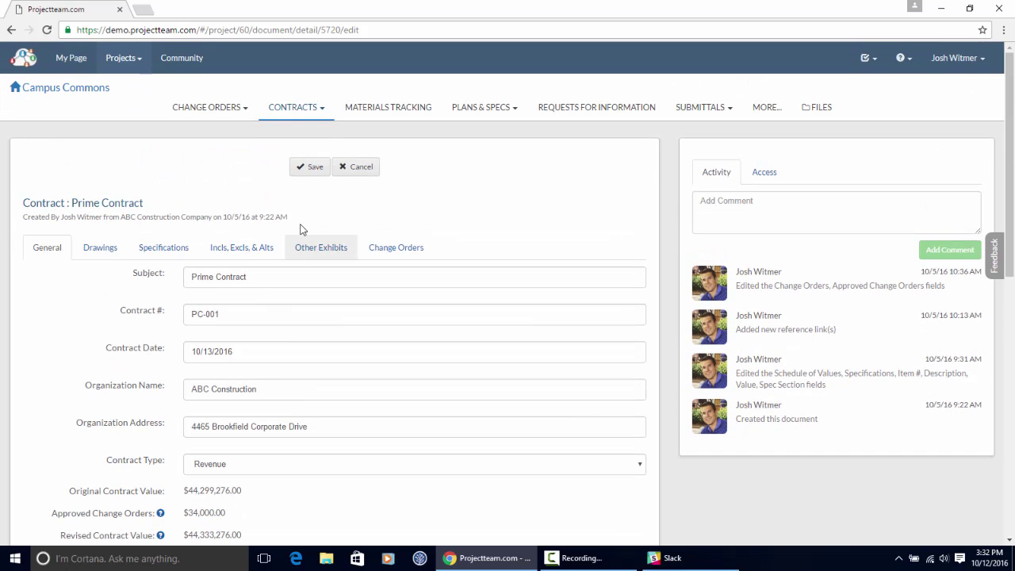
{"action": "left_click", "coordinate": [304, 167]}
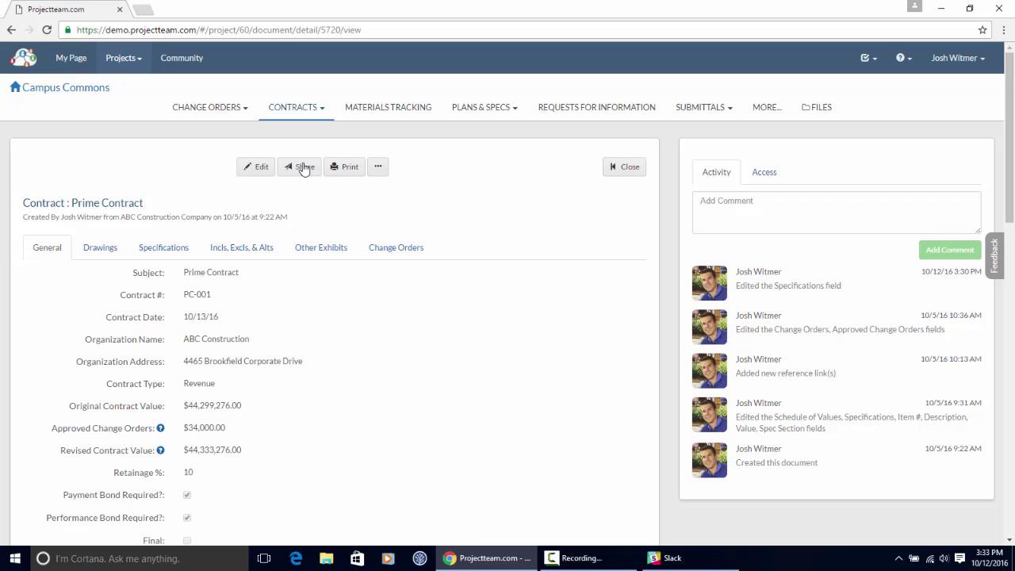
- Start a new directive in the project's Directive Log with the subject "Replace Light Fixtures" and directive number 001
{"action": "left_click", "coordinate": [220, 119]}
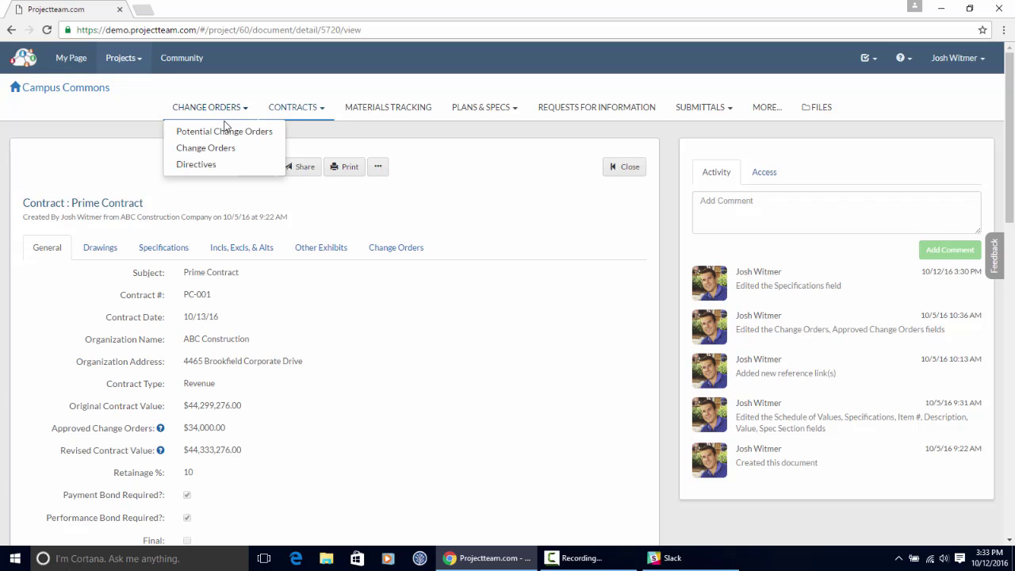
{"action": "left_click", "coordinate": [204, 164]}
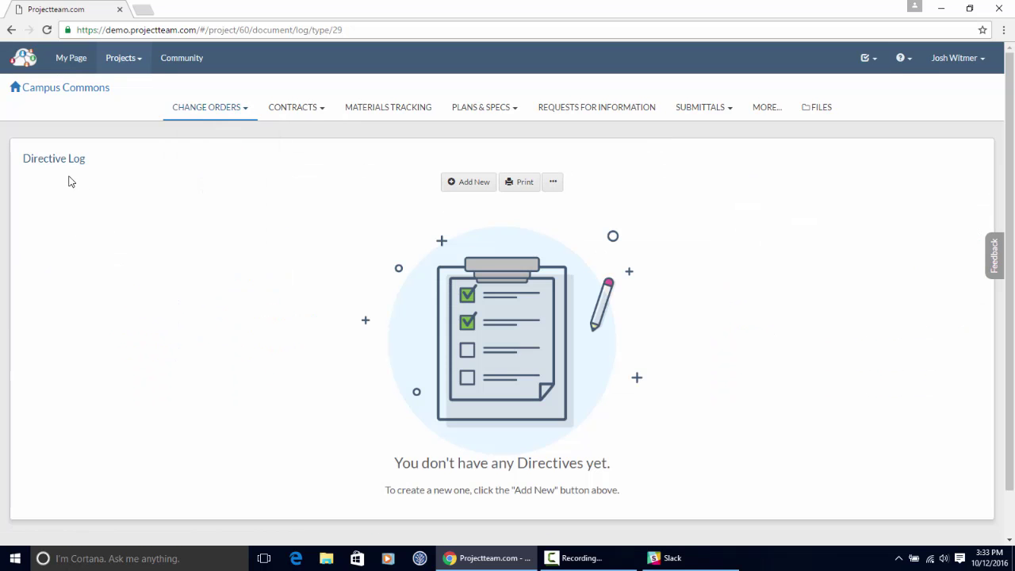
{"action": "left_click", "coordinate": [469, 183]}
{"action": "left_click", "coordinate": [295, 233]}
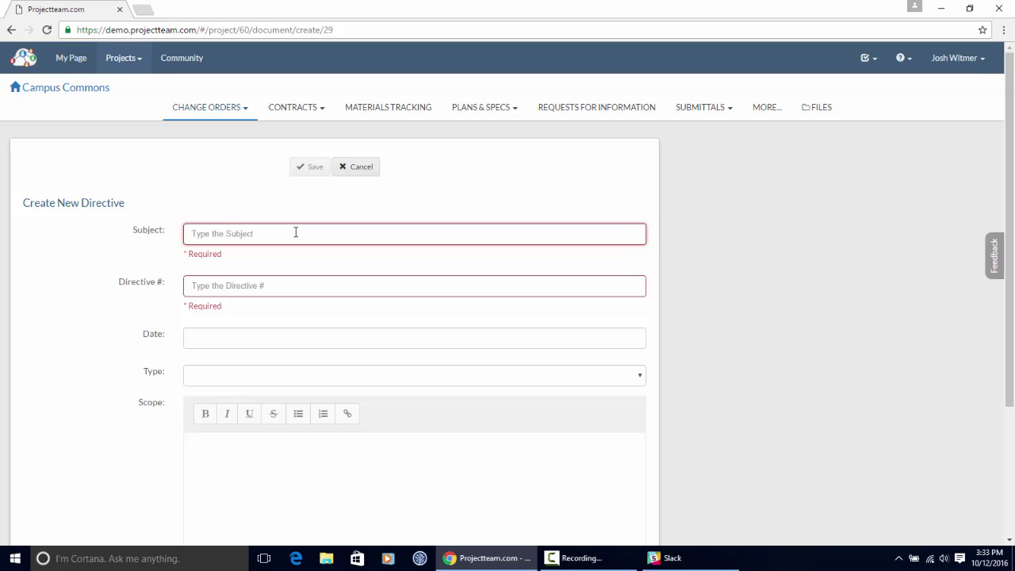
{"action": "type", "text": "Reple"}
{"action": "type", "text": "c"}
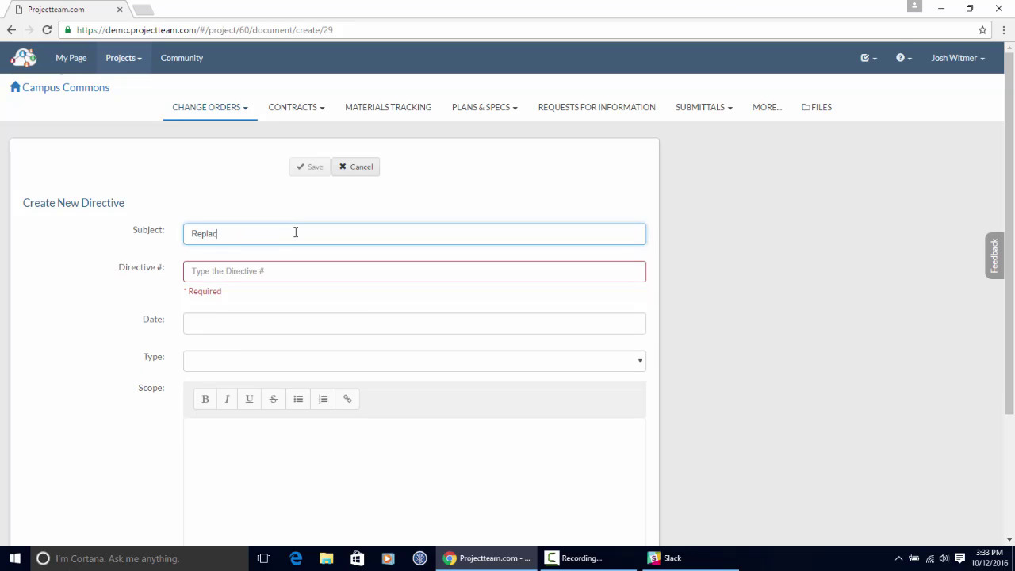
{"action": "type", "text": "e Light Fixtures"}
{"action": "left_click", "coordinate": [288, 264]}
{"action": "type", "text": "001"}
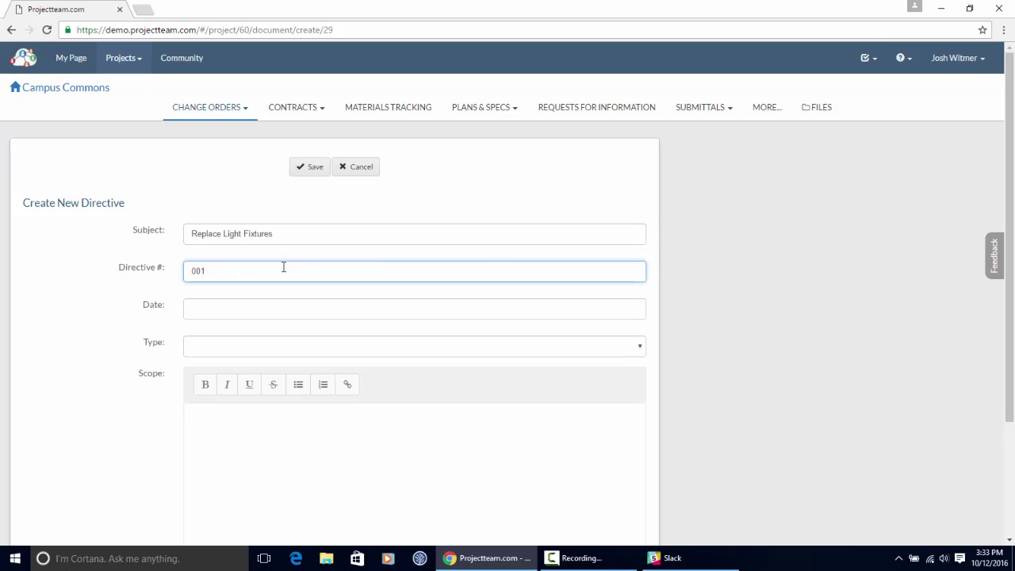
- Date the directive 10/12/2016, set its type to Change Directive (Pricing Only), and save it
{"action": "left_click", "coordinate": [254, 302]}
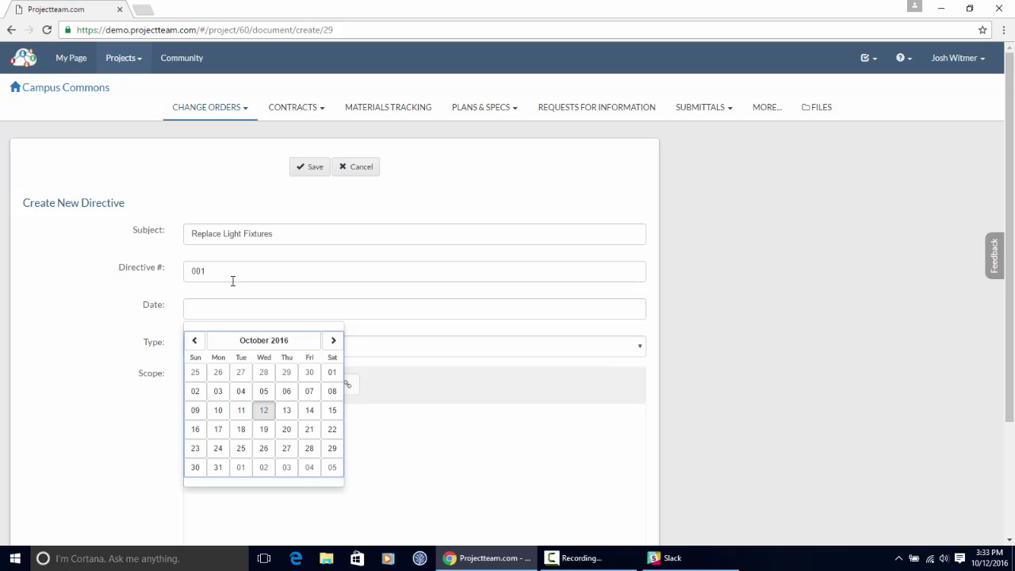
{"action": "left_click", "coordinate": [274, 410]}
{"action": "left_click", "coordinate": [229, 347]}
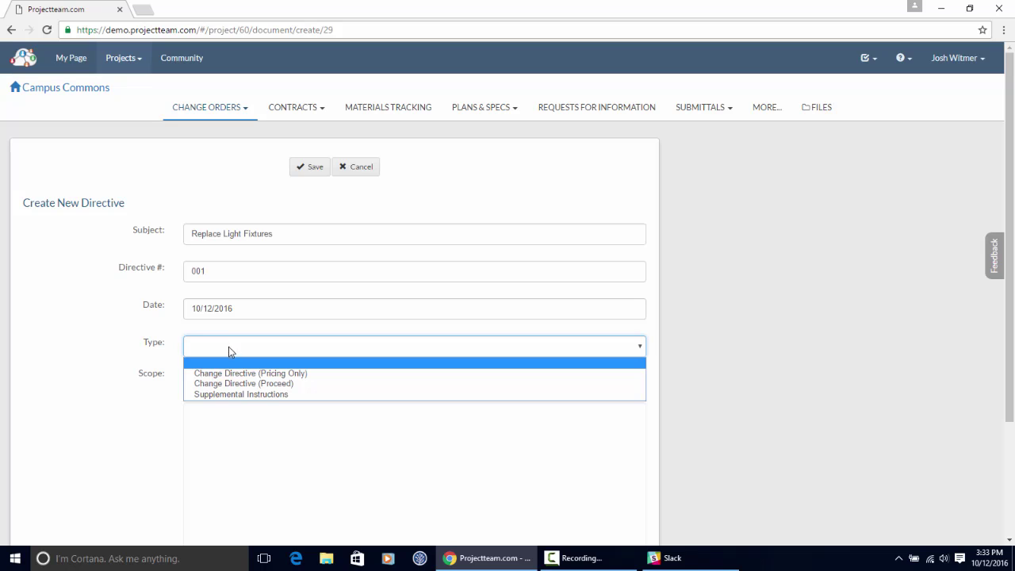
{"action": "left_click", "coordinate": [232, 374]}
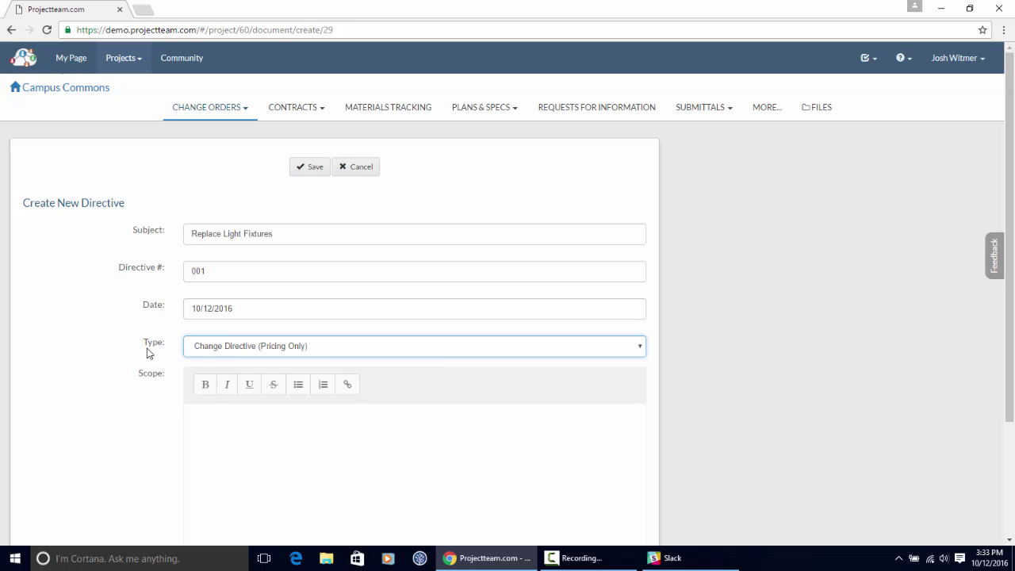
{"action": "left_click", "coordinate": [231, 358]}
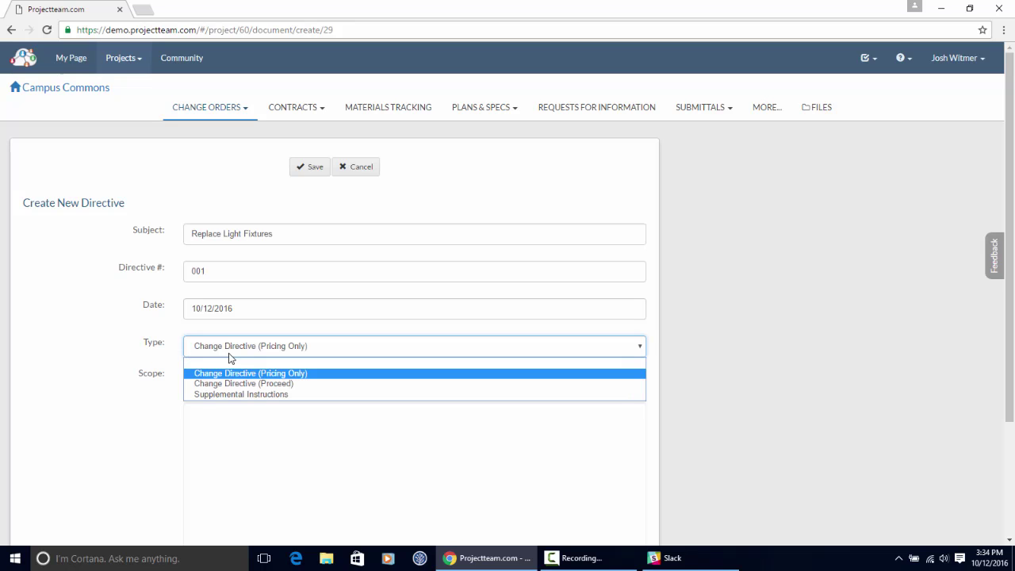
{"action": "left_click", "coordinate": [237, 373]}
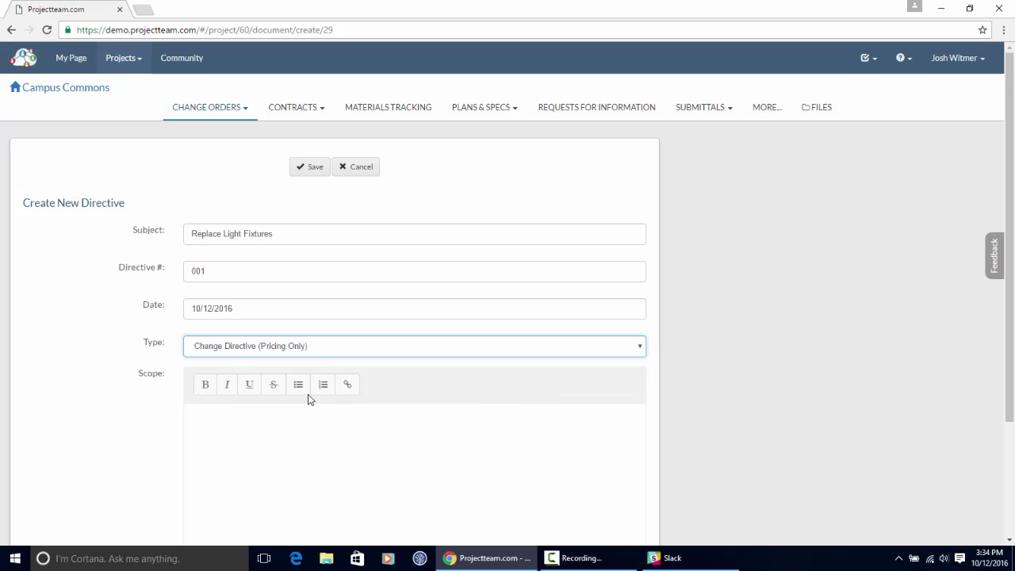
{"action": "left_click", "coordinate": [314, 168]}
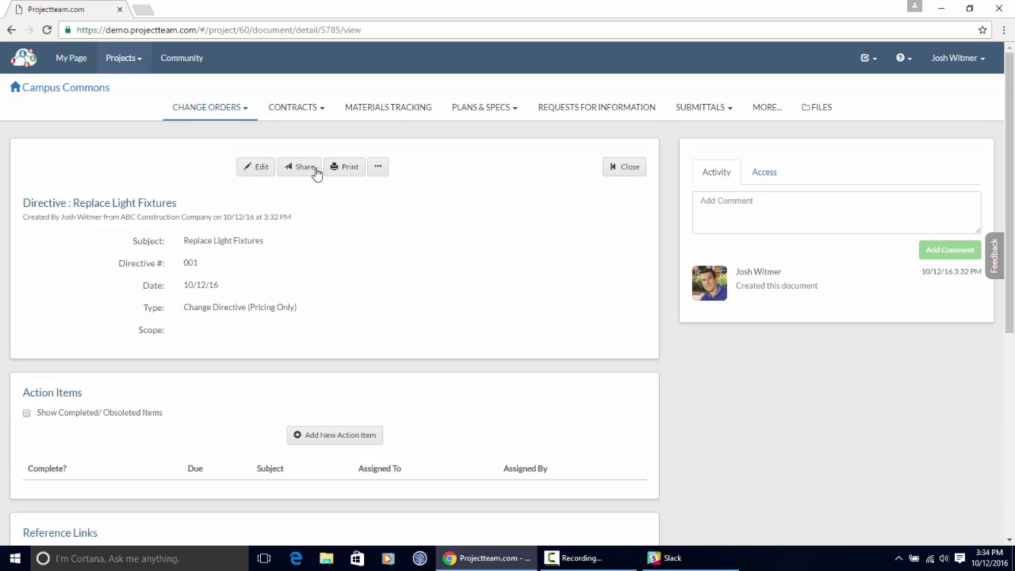
- Share the Replace Light Fixtures directive with the third and fifth listed users from ABC Construction Company
{"action": "left_click", "coordinate": [305, 166]}
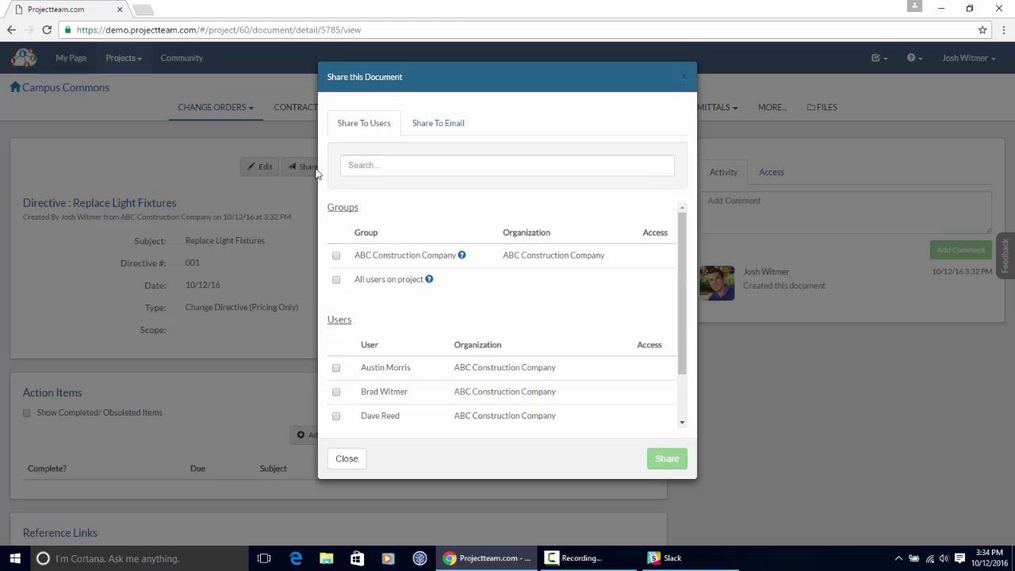
{"action": "scroll", "coordinate": [376, 234], "scroll_direction": "down", "scroll_amount": 1}
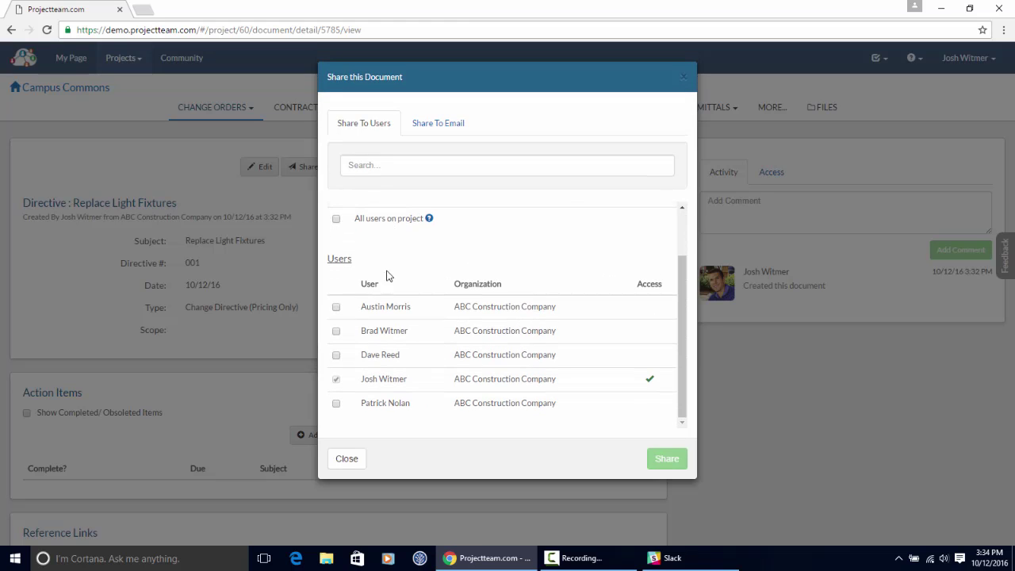
{"action": "left_click", "coordinate": [336, 355]}
{"action": "left_click", "coordinate": [336, 404]}
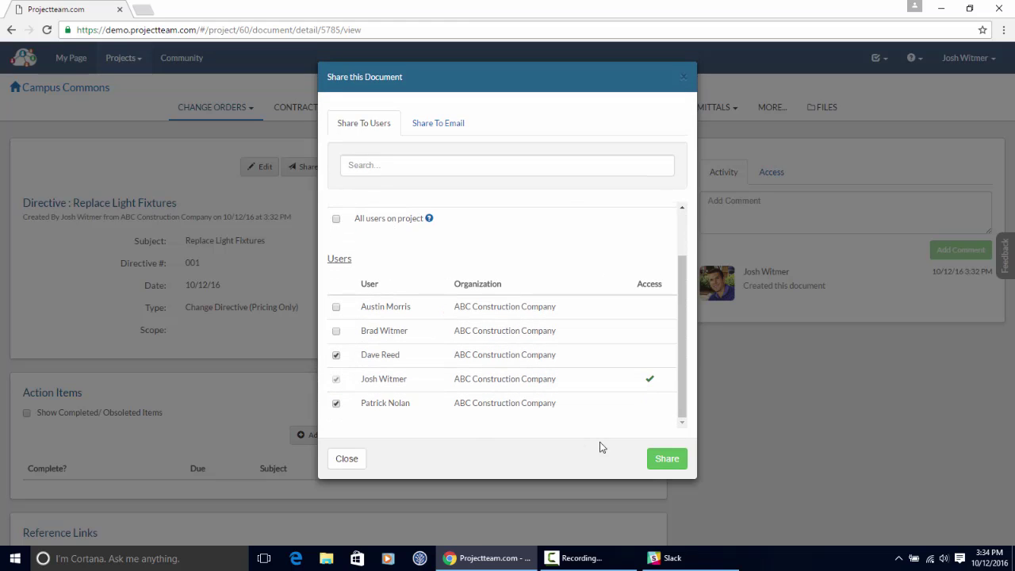
{"action": "left_click", "coordinate": [666, 459]}
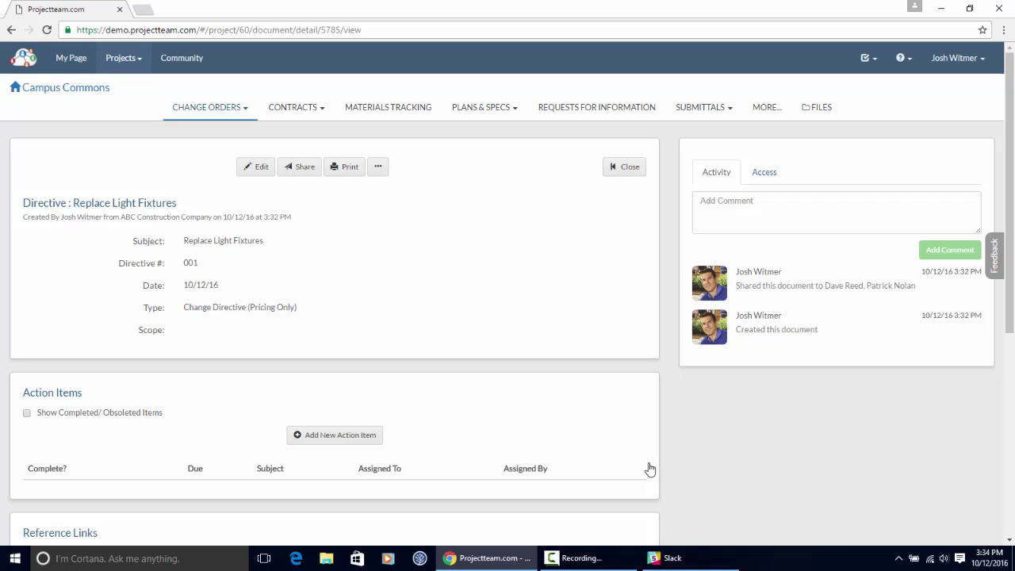
- Start a new potential change order with the subject "Replacing Light Fixtures" and PCO number "Replace - 001"
{"action": "left_click", "coordinate": [207, 118]}
{"action": "left_click", "coordinate": [206, 134]}
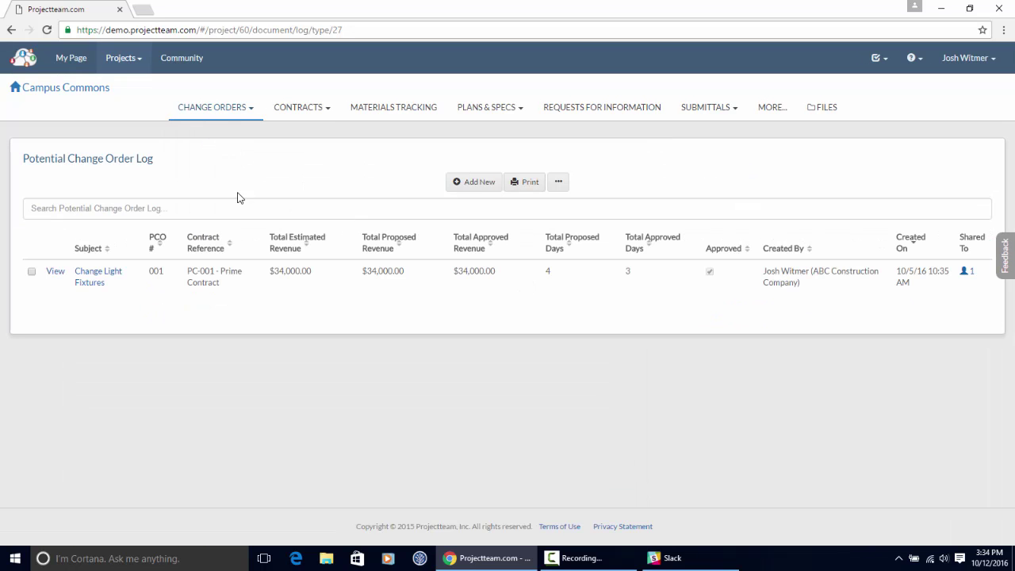
{"action": "left_click", "coordinate": [473, 188]}
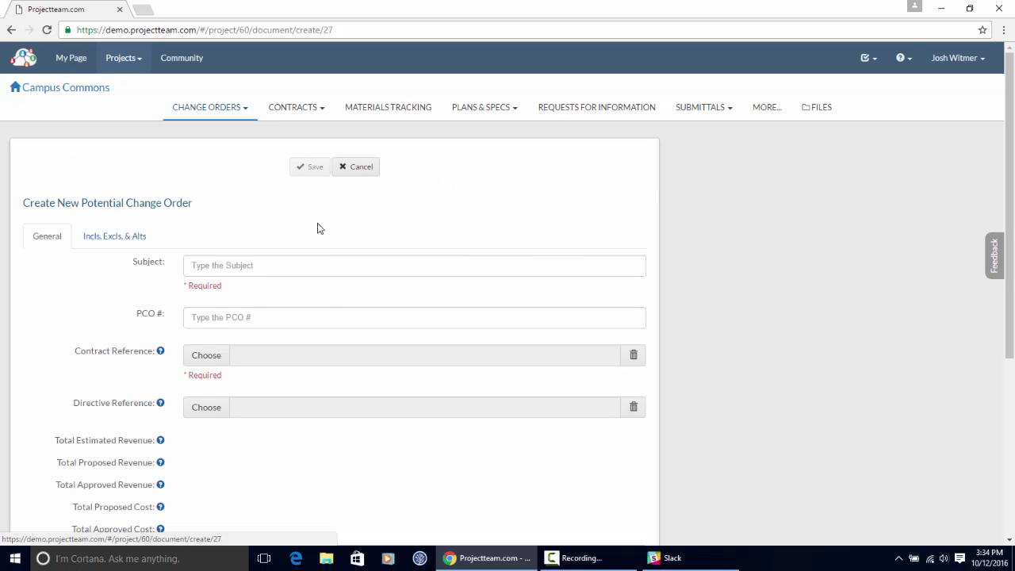
{"action": "left_click", "coordinate": [296, 264]}
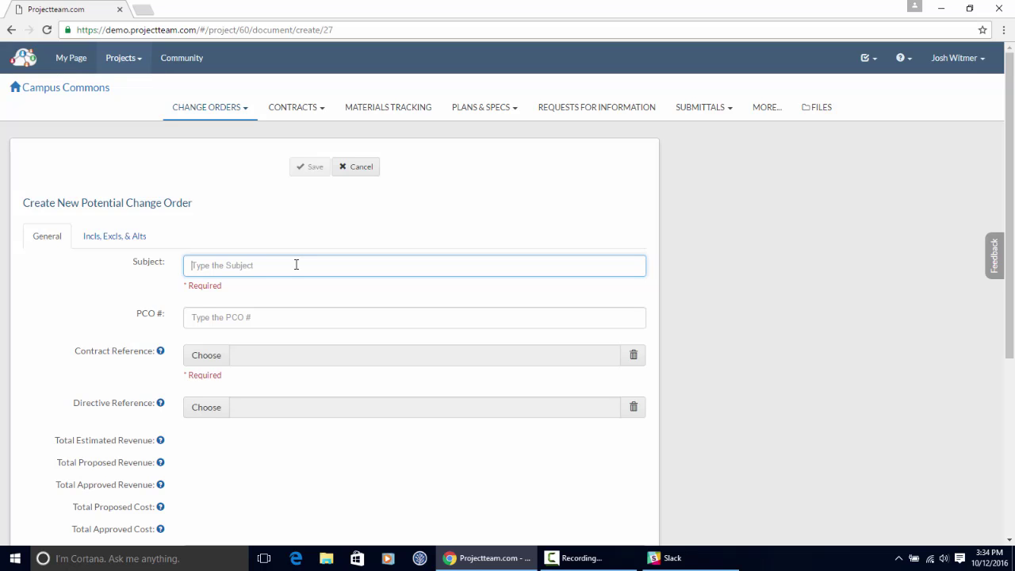
{"action": "type", "text": "R"}
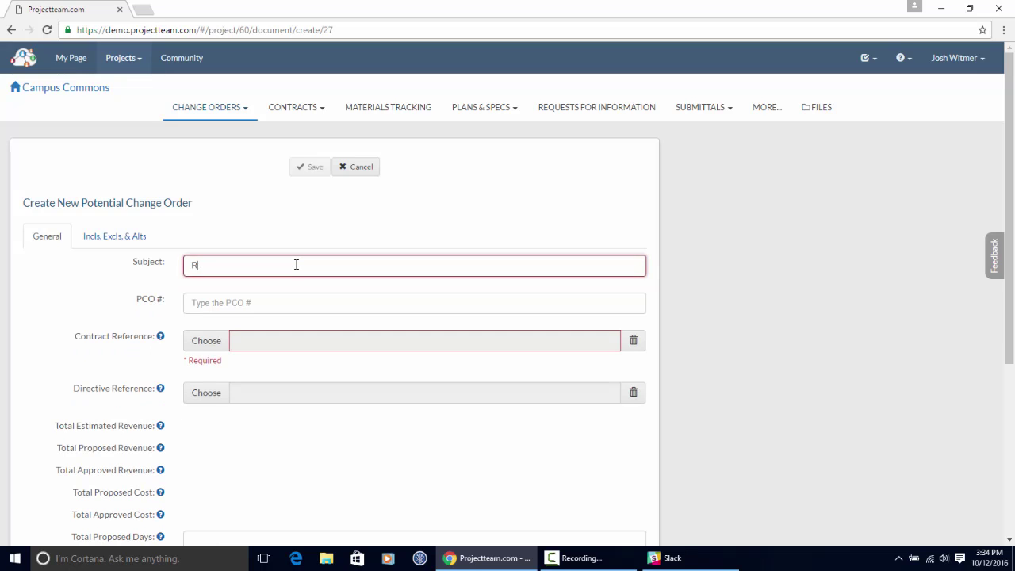
{"action": "type", "text": "eplacing Light "}
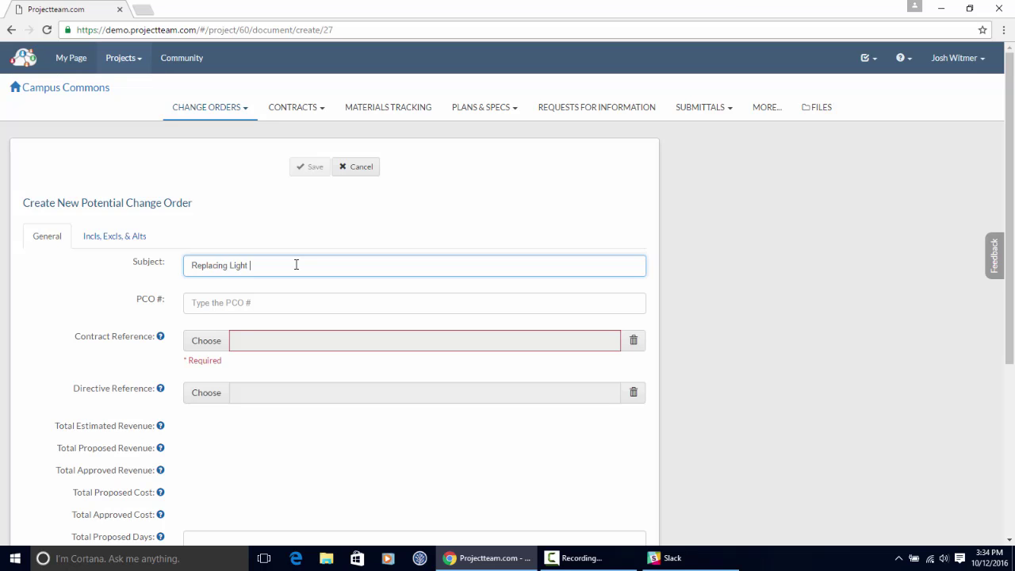
{"action": "type", "text": "Fixtures"}
{"action": "left_click", "coordinate": [263, 298]}
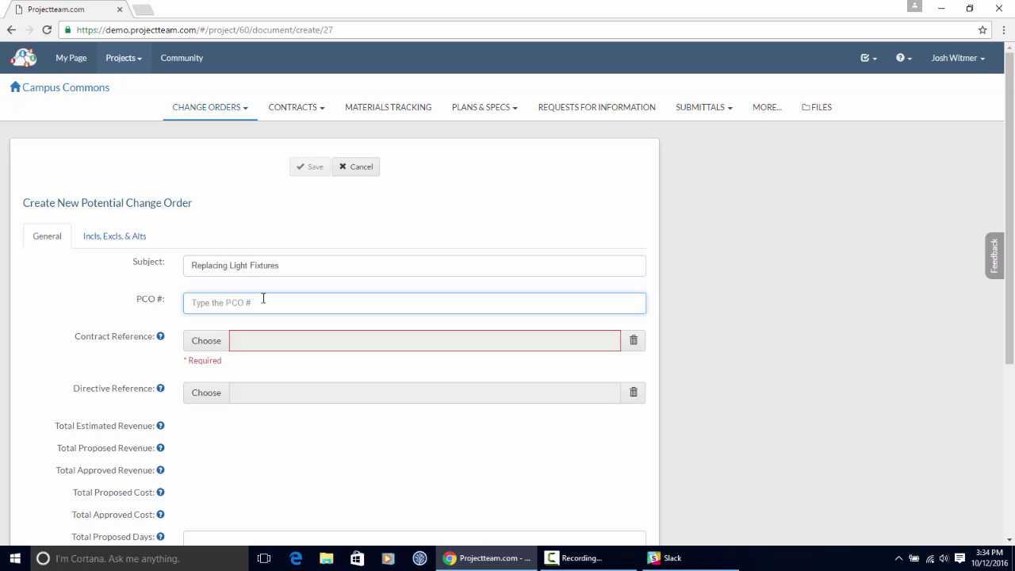
{"action": "type", "text": "Replace - 001"}
- Set the potential change order's contract reference to PC-001 Prime Contract and its directive reference to 001 Replace Light Fixtures
{"action": "left_click", "coordinate": [209, 339]}
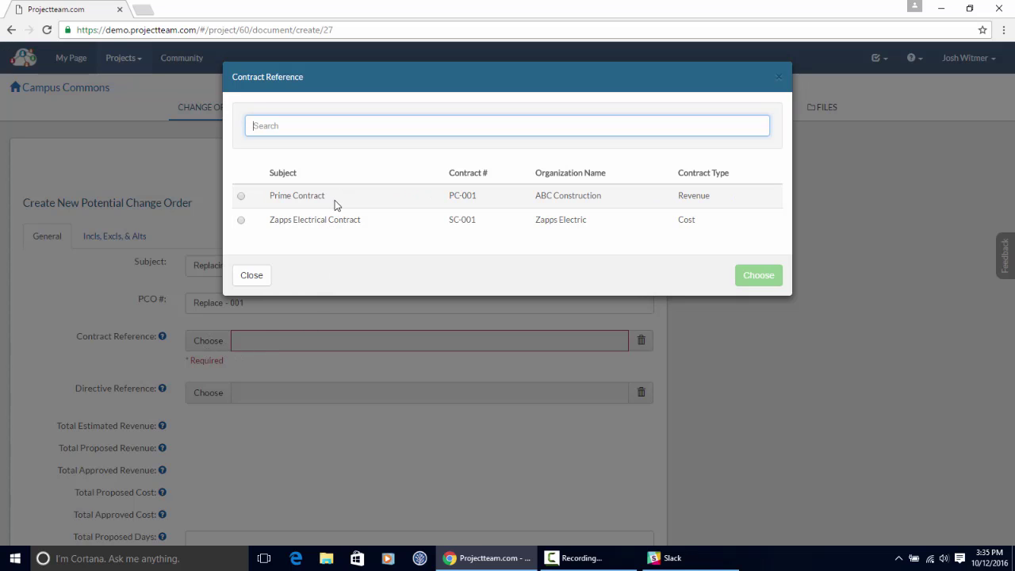
{"action": "left_click", "coordinate": [242, 197]}
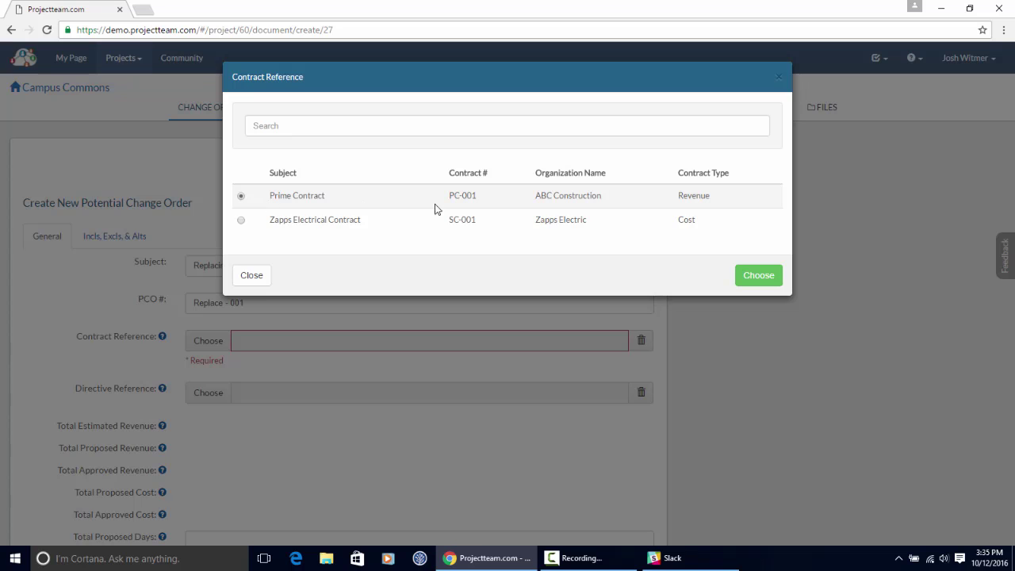
{"action": "left_click", "coordinate": [746, 275]}
{"action": "scroll", "coordinate": [267, 259], "scroll_direction": "down", "scroll_amount": 3}
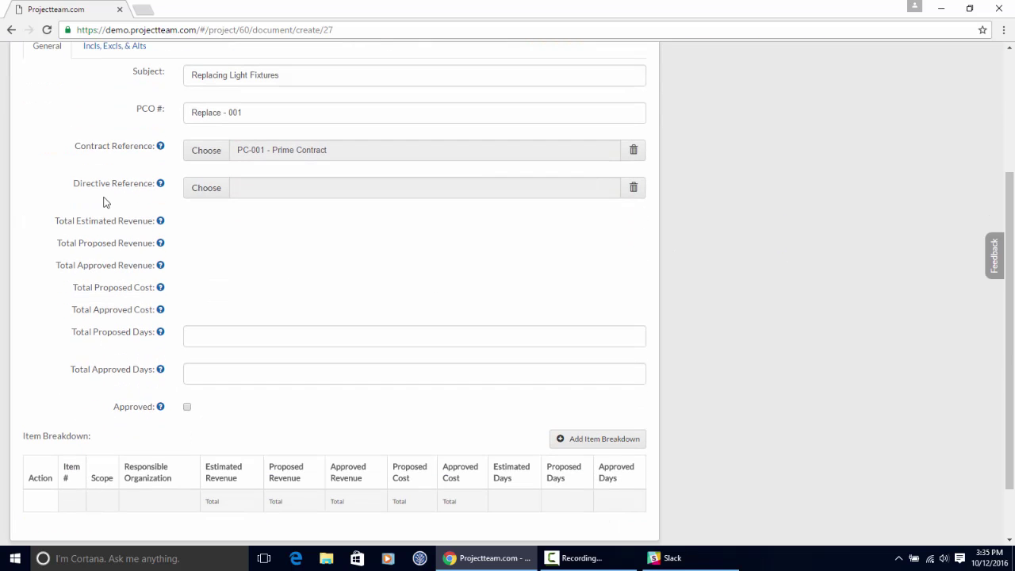
{"action": "left_click", "coordinate": [207, 188]}
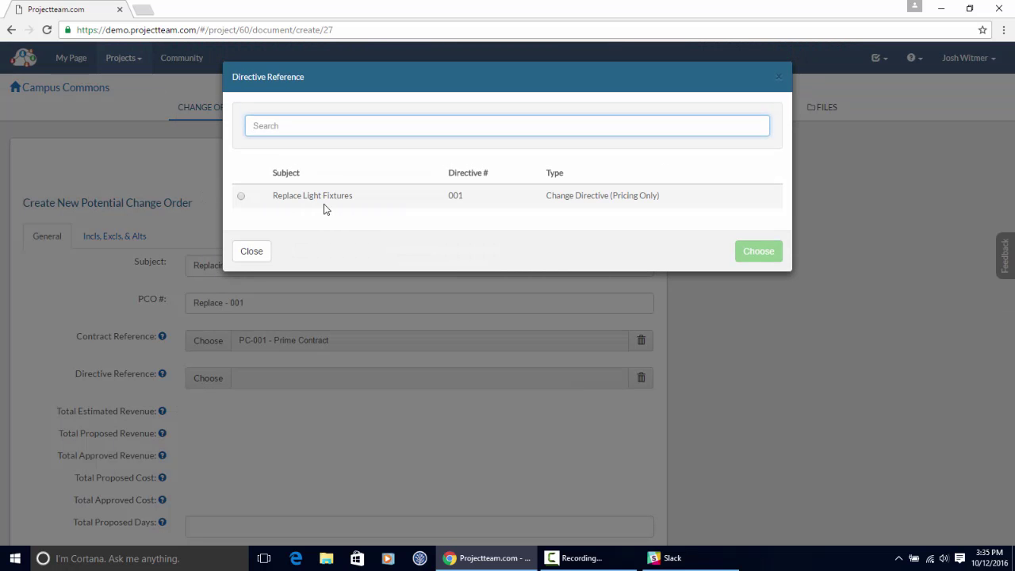
{"action": "left_click", "coordinate": [245, 200]}
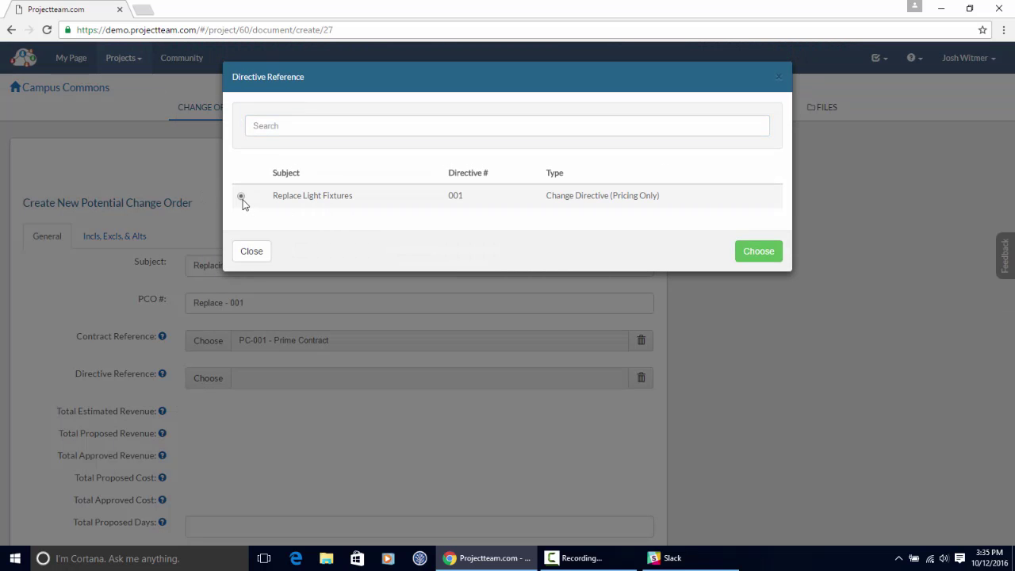
{"action": "left_click", "coordinate": [759, 257]}
- Start a new item breakdown with the scope "Light Materials" and Zapps Electric as the responsible organization
{"action": "scroll", "coordinate": [325, 369], "scroll_direction": "down", "scroll_amount": 3}
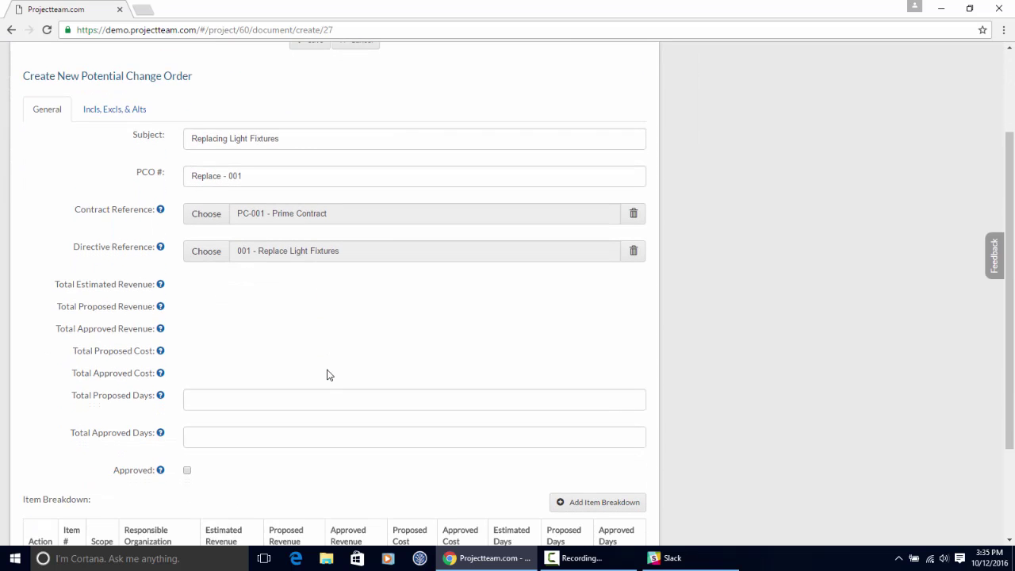
{"action": "scroll", "coordinate": [323, 369], "scroll_direction": "down", "scroll_amount": 3}
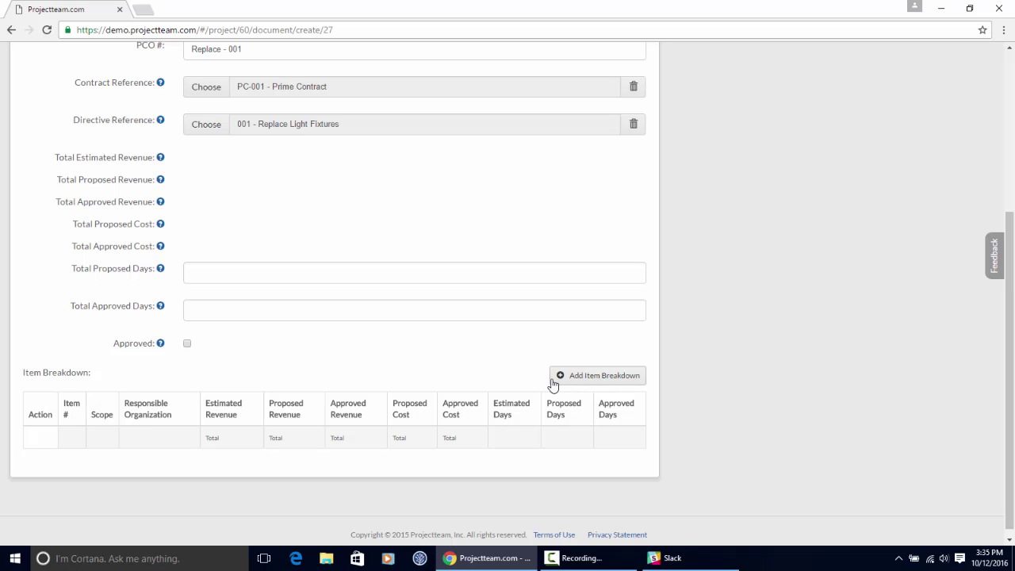
{"action": "left_click", "coordinate": [554, 379]}
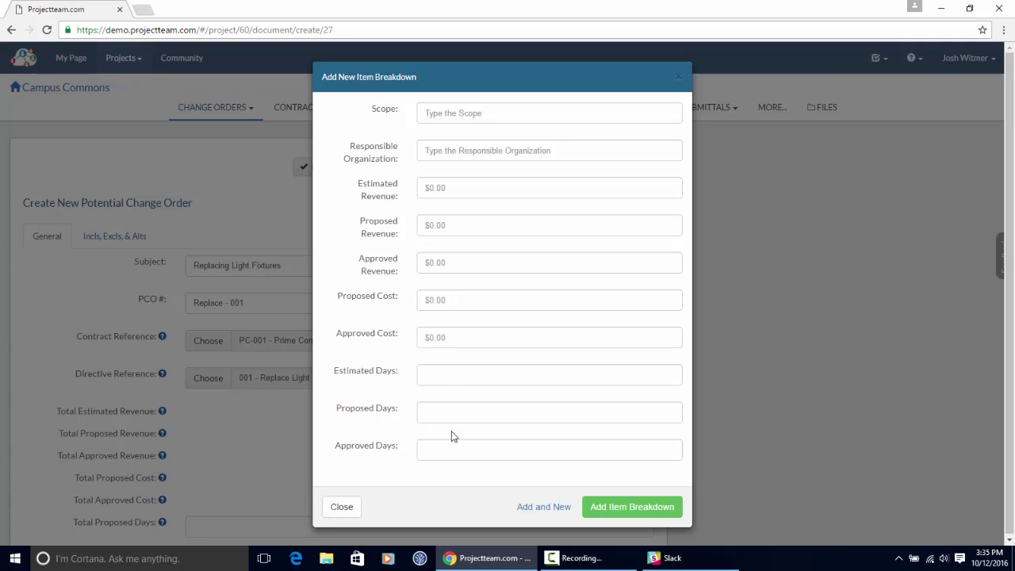
{"action": "left_click", "coordinate": [469, 113]}
{"action": "type", "text": "Li"}
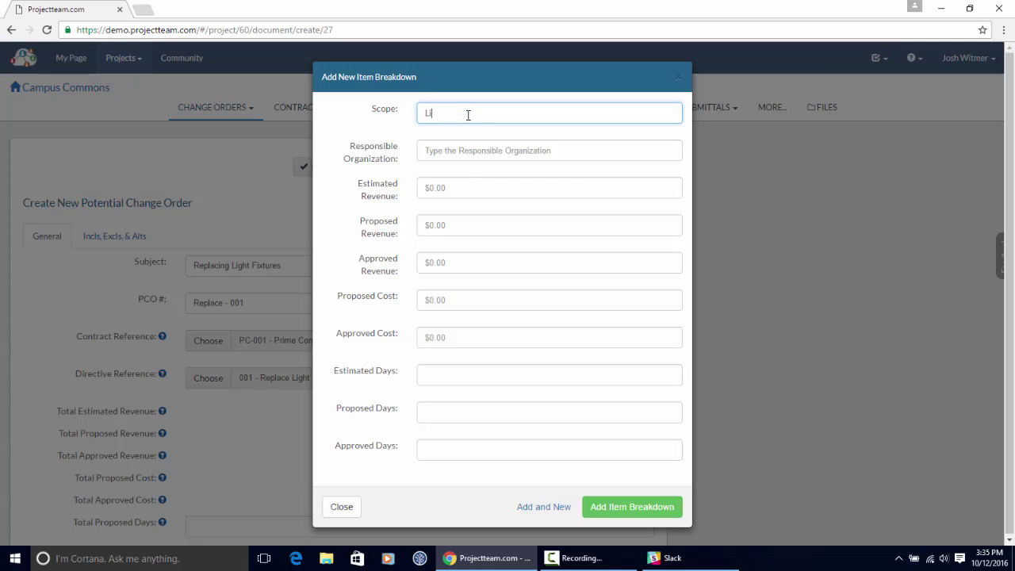
{"action": "type", "text": "ght Materials"}
{"action": "key", "text": "Tab"}
{"action": "type", "text": "Zapps El"}
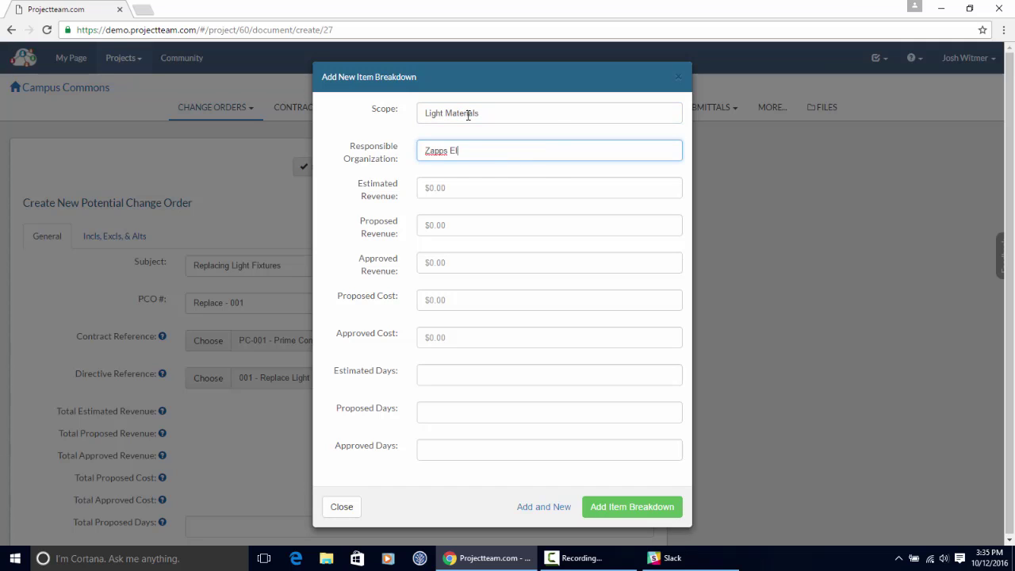
{"action": "type", "text": "ectric"}
{"action": "key", "text": "Tab"}
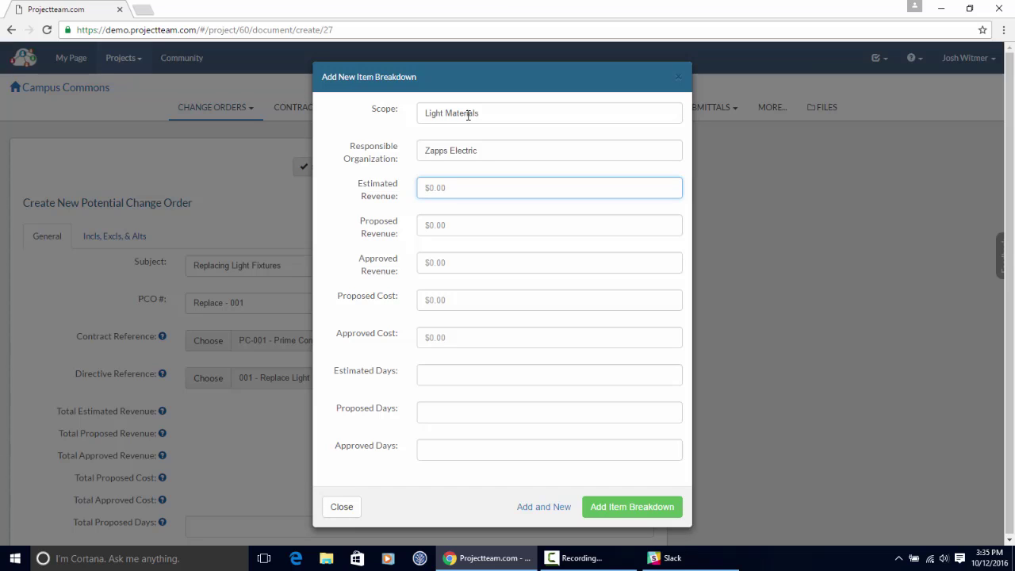
- Set the Light Materials item's estimated revenue to $30,000, proposed revenue to $40,000 and approved revenue to $31,000
{"action": "type", "text": "30000"}
{"action": "key", "text": "Tab"}
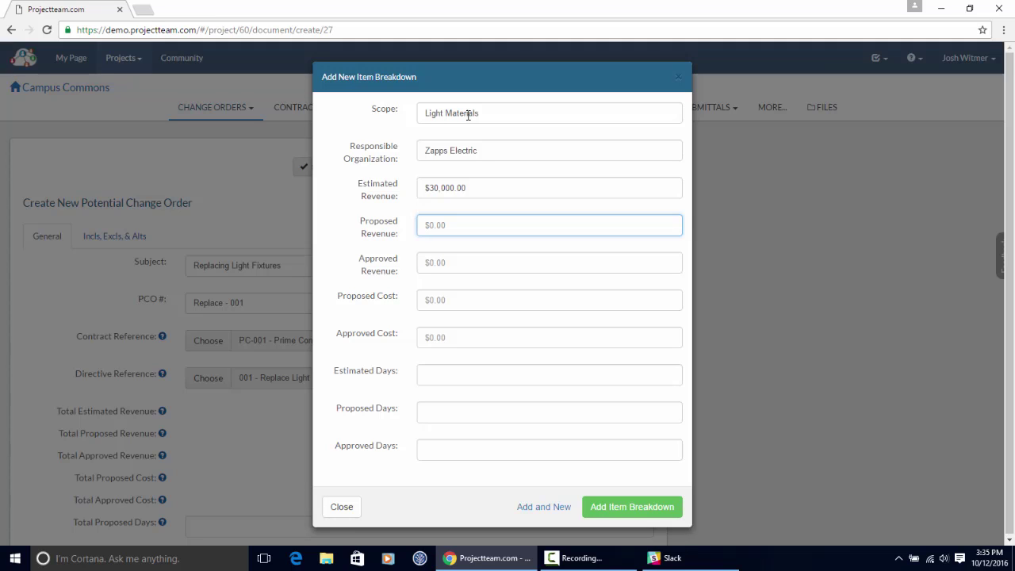
{"action": "type", "text": "40000"}
{"action": "key", "text": "Tab"}
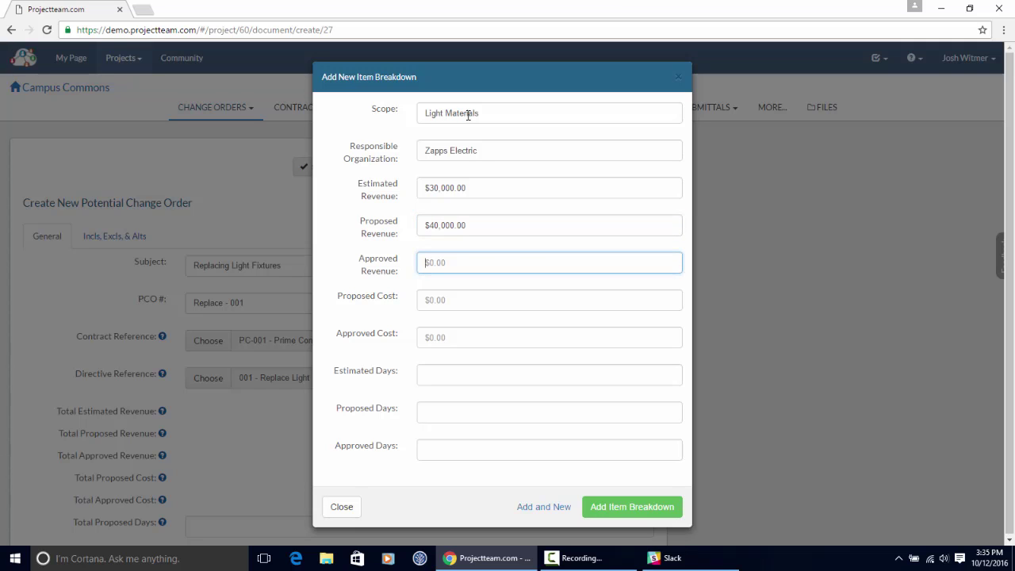
{"action": "type", "text": "31000"}
{"action": "left_click", "coordinate": [468, 308]}
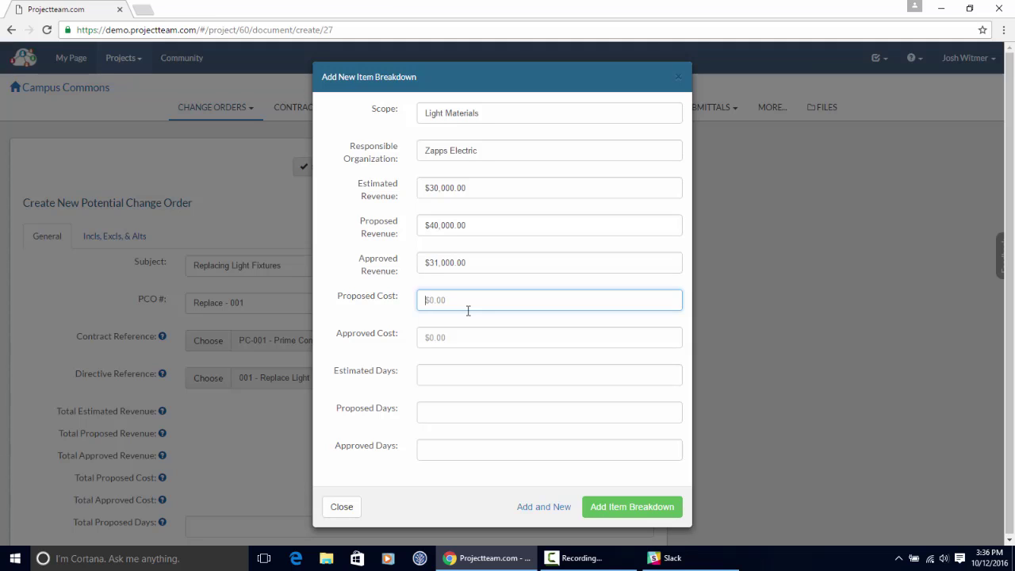
- Set the Light Materials item's proposed cost to $25,000 and its approved cost to $24,500
{"action": "type", "text": "3"}
{"action": "key", "text": "BackSpace"}
{"action": "type", "text": "25,"}
{"action": "type", "text": "000"}
{"action": "key", "text": "Tab"}
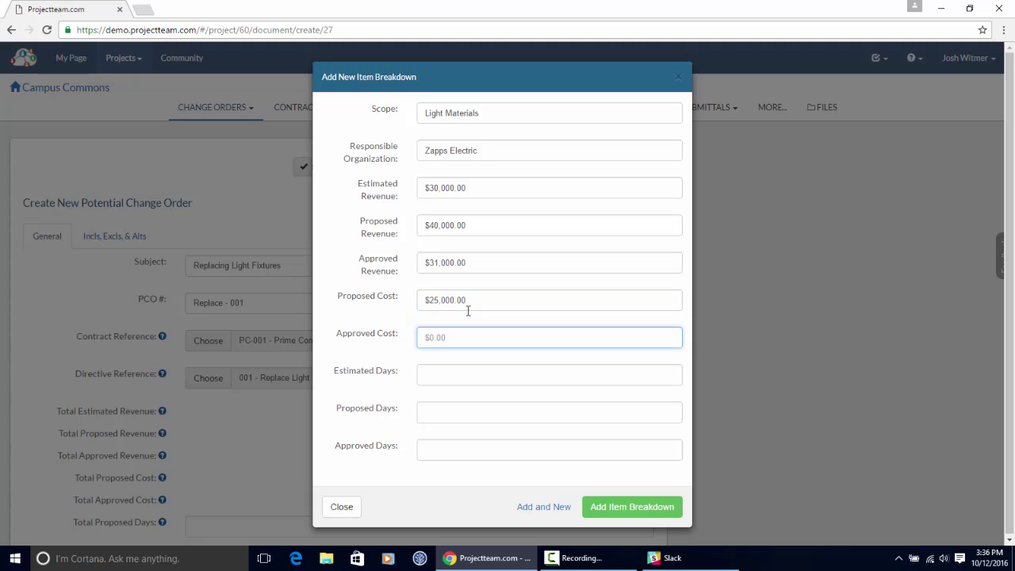
{"action": "type", "text": "24,500"}
{"action": "key", "text": "Tab"}
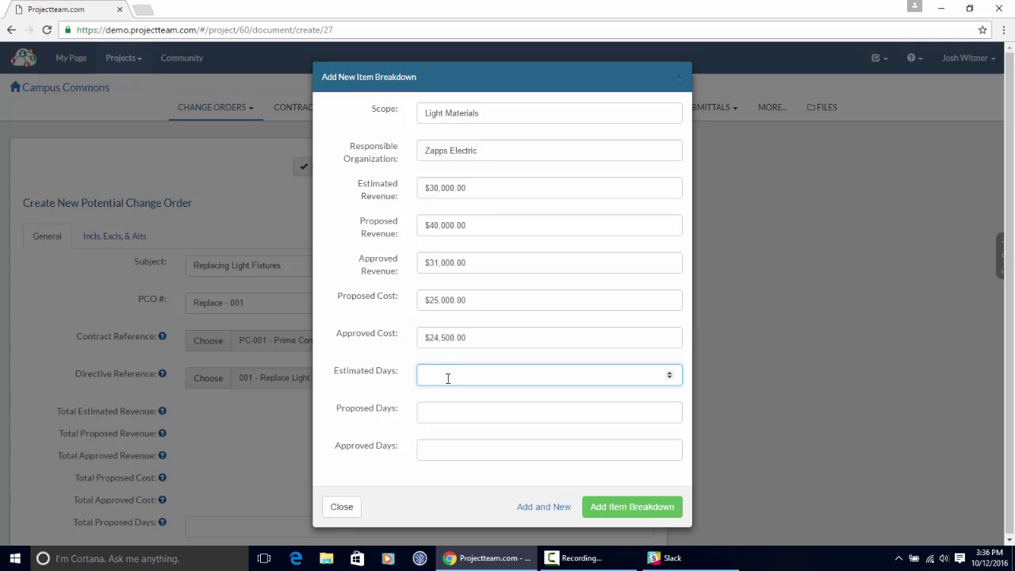
- Give the Light Materials item 3 estimated, 2 proposed and 2 approved days, and add it while starting another item
{"action": "type", "text": "3"}
{"action": "left_click", "coordinate": [450, 414]}
{"action": "type", "text": "2"}
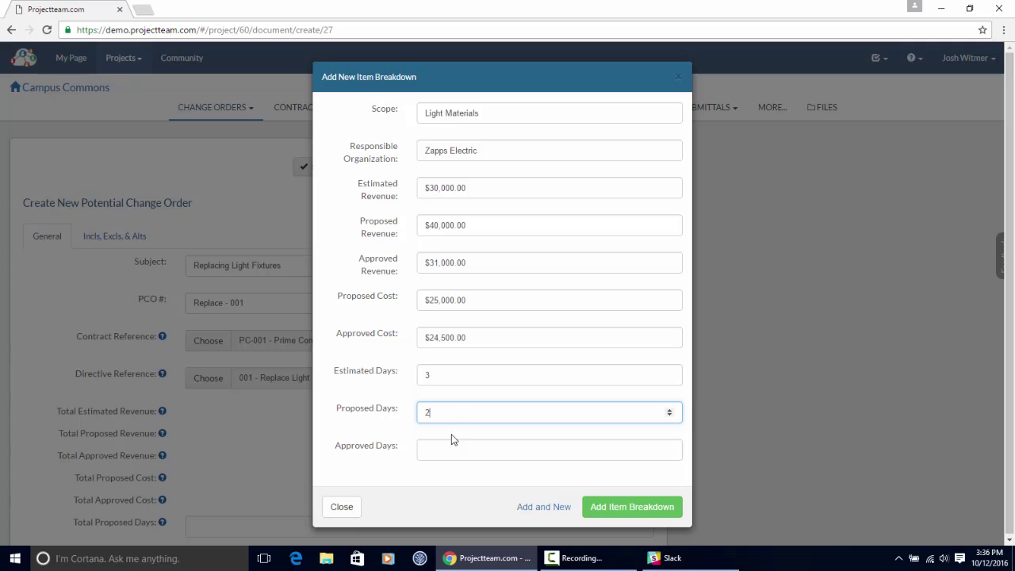
{"action": "left_click", "coordinate": [452, 451]}
{"action": "type", "text": "2"}
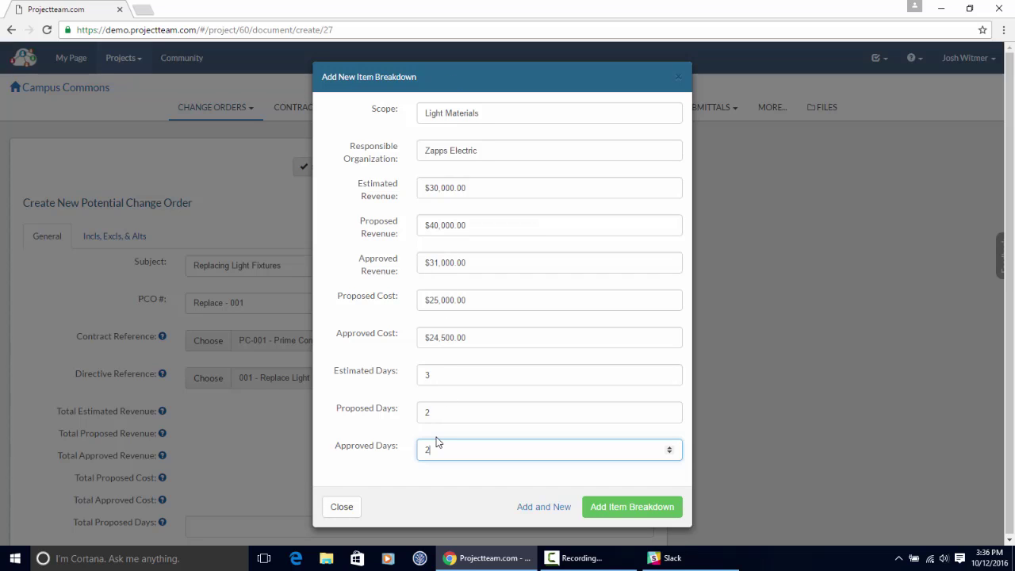
{"action": "left_click", "coordinate": [530, 508]}
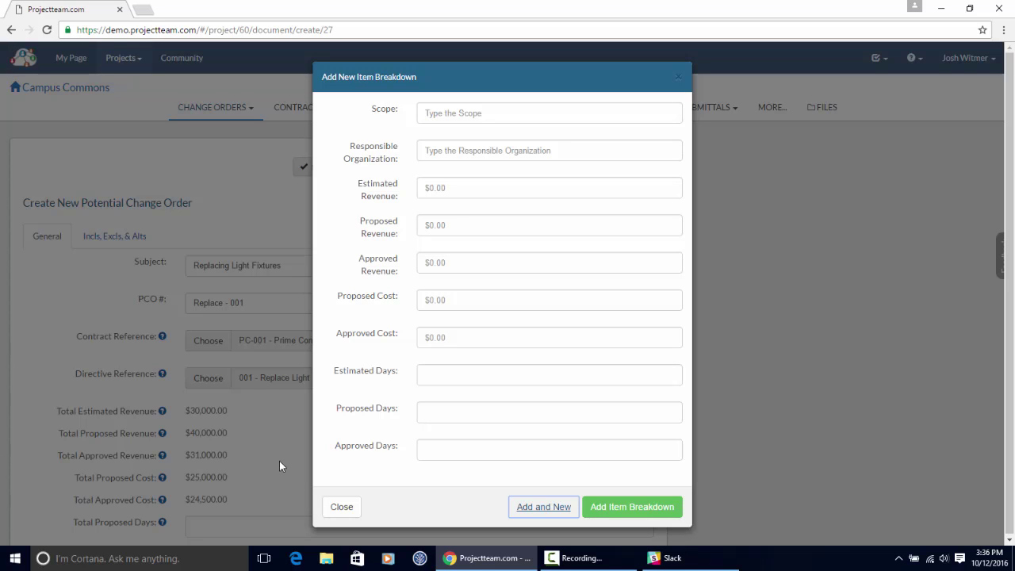
- Give the second breakdown item the scope "Light Fixture labor" and the responsible organization Zapps Electric
{"action": "left_click", "coordinate": [463, 119]}
{"action": "type", "text": "F"}
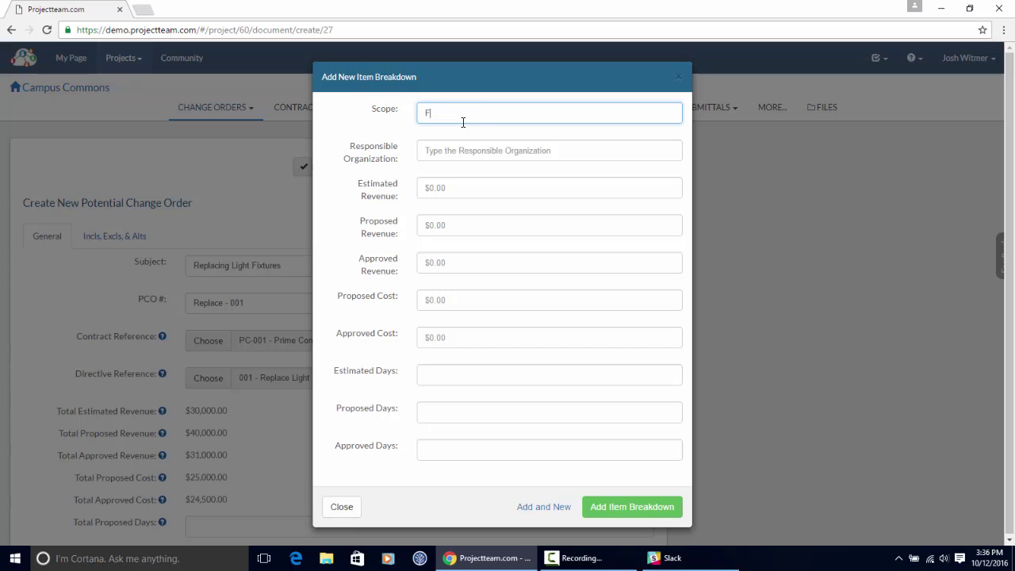
{"action": "type", "text": "ixture L"}
{"action": "key", "text": "BackSpace"}
{"action": "key", "text": "BackSpace"}
{"action": "key", "text": "BackSpace"}
{"action": "key", "text": "BackSpace"}
{"action": "key", "text": "BackSpace"}
{"action": "key", "text": "BackSpace"}
{"action": "key", "text": "BackSpace"}
{"action": "key", "text": "BackSpace"}
{"action": "key", "text": "BackSpace"}
{"action": "type", "text": "Light Fixture labor"}
{"action": "left_click", "coordinate": [463, 150]}
{"action": "type", "text": "Zap"}
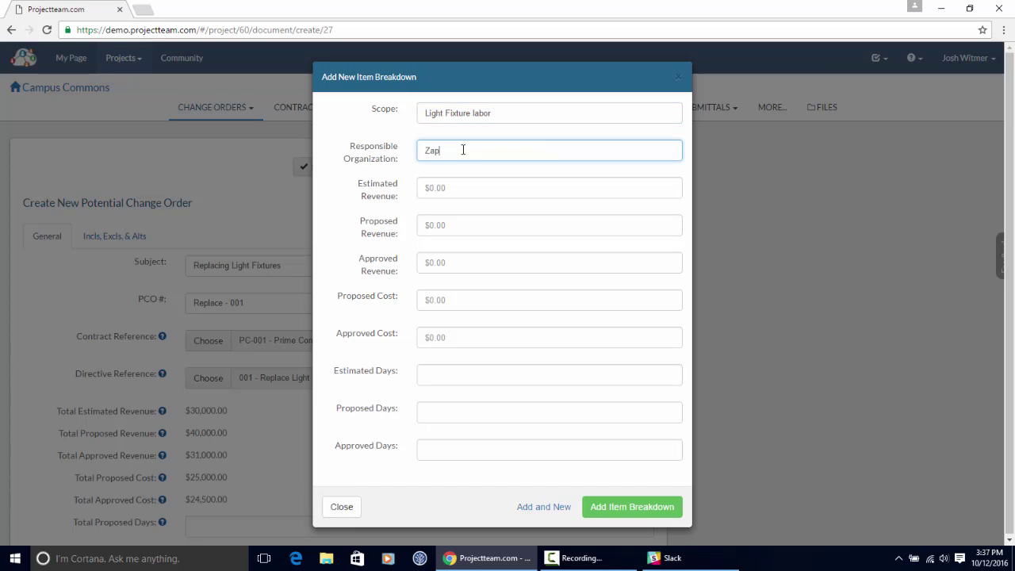
{"action": "type", "text": "ps Electric"}
- Set the Light Fixture labor item's estimated revenue to $25,000, proposed revenue to $30,000 and approved revenue to $21,000
{"action": "left_click", "coordinate": [467, 189]}
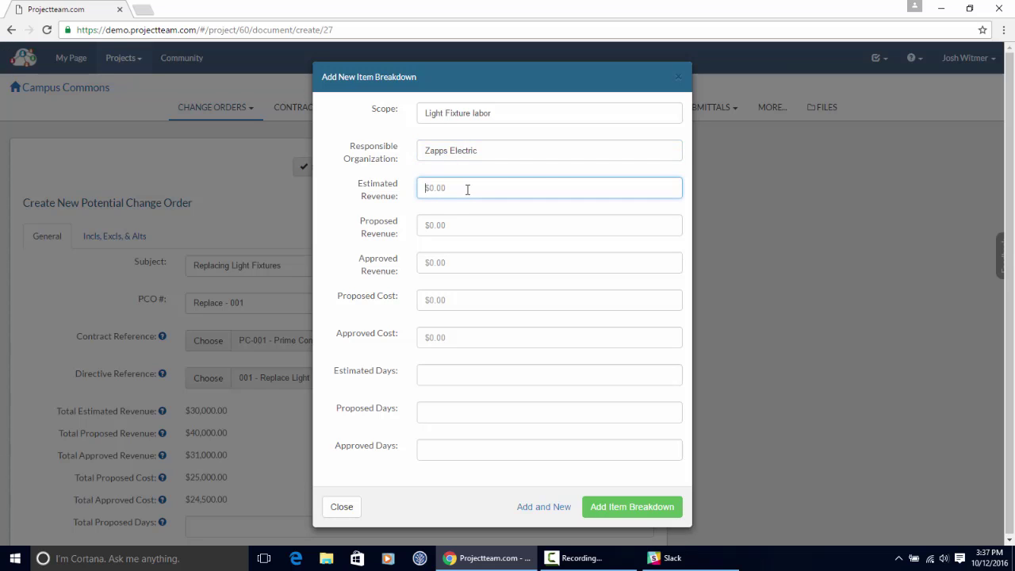
{"action": "type", "text": "25,"}
{"action": "type", "text": "000"}
{"action": "key", "text": "Tab"}
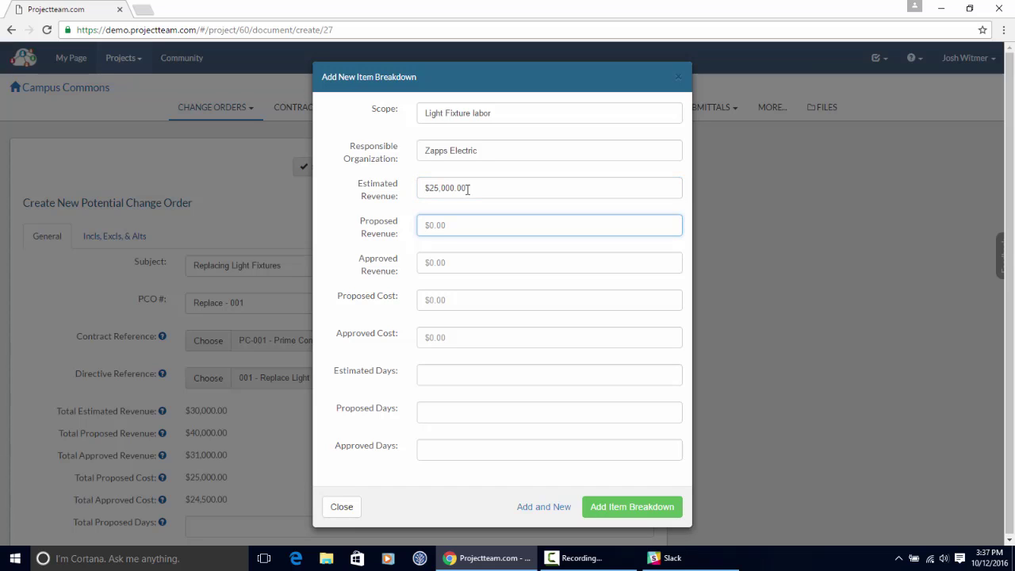
{"action": "type", "text": "21"}
{"action": "key", "text": "BackSpace"}
{"action": "key", "text": "BackSpace"}
{"action": "type", "text": "30000"}
{"action": "key", "text": "Tab"}
{"action": "type", "text": "21000"}
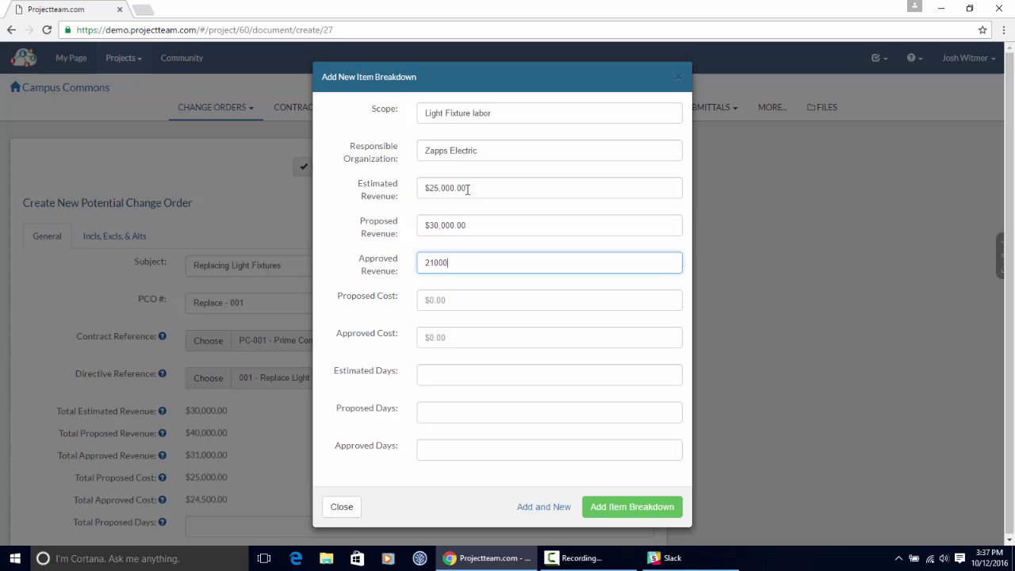
{"action": "key", "text": "Tab"}
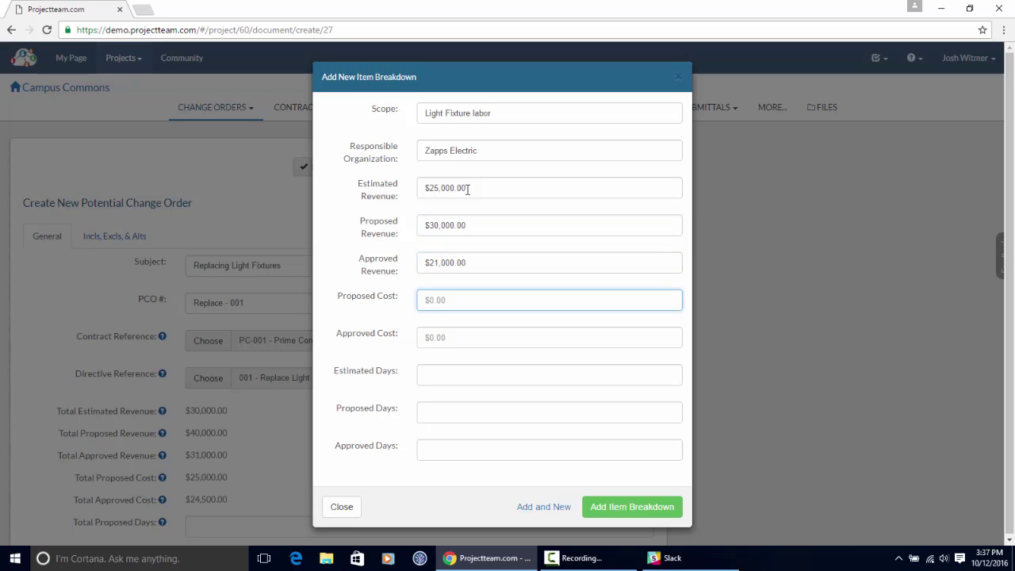
- Set both the proposed and the approved cost of the Light Fixture labor item to $19,000
{"action": "type", "text": "19,000"}
{"action": "key", "text": "Tab"}
{"action": "type", "text": "19,0"}
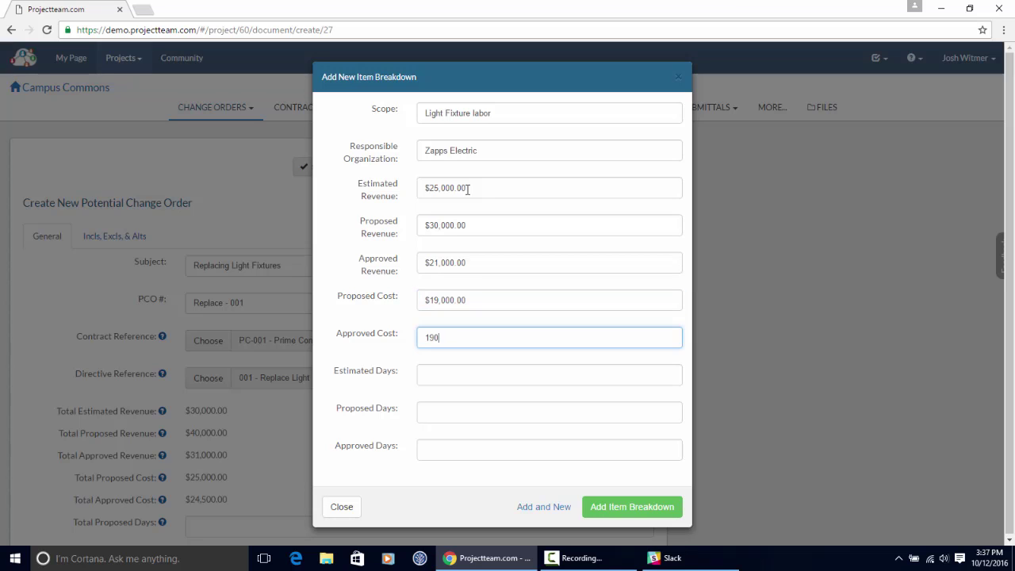
{"action": "type", "text": "00"}
{"action": "key", "text": "Tab"}
- Set the labor item's estimated, proposed and approved days to 3 each, and add it to the item breakdown
{"action": "type", "text": "3"}
{"action": "key", "text": "Tab"}
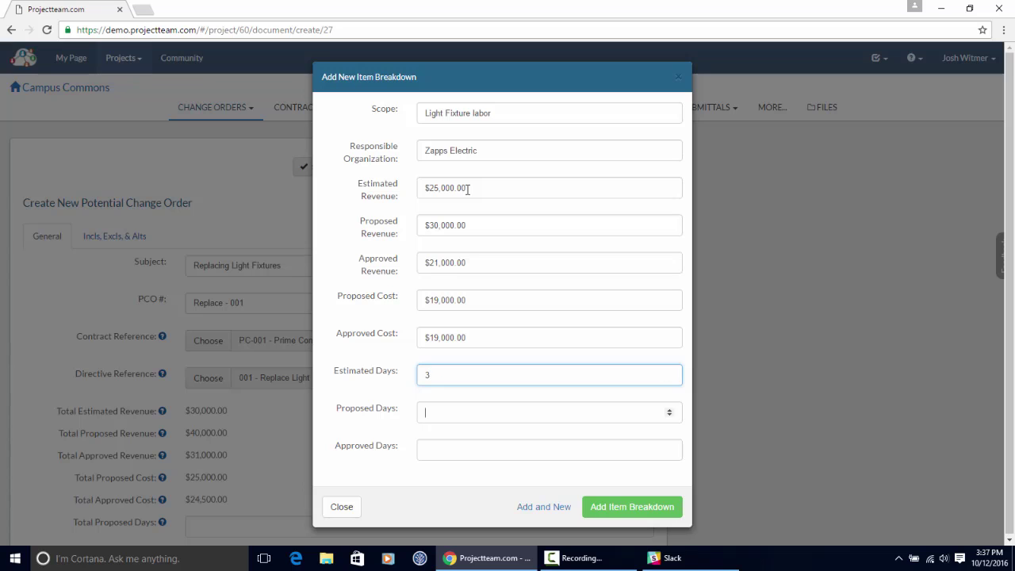
{"action": "type", "text": "3"}
{"action": "key", "text": "Tab"}
{"action": "type", "text": "3"}
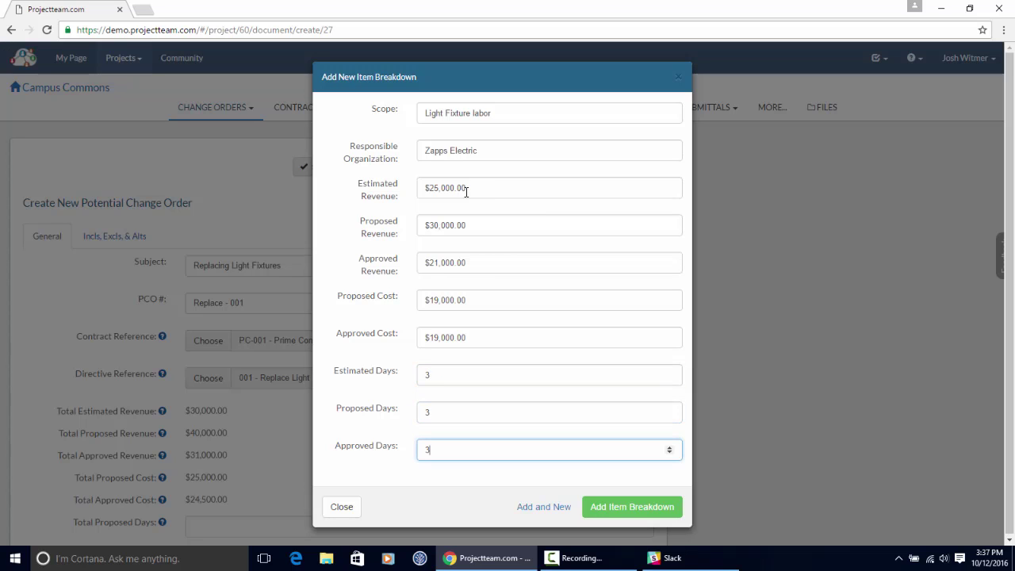
{"action": "left_click", "coordinate": [444, 484]}
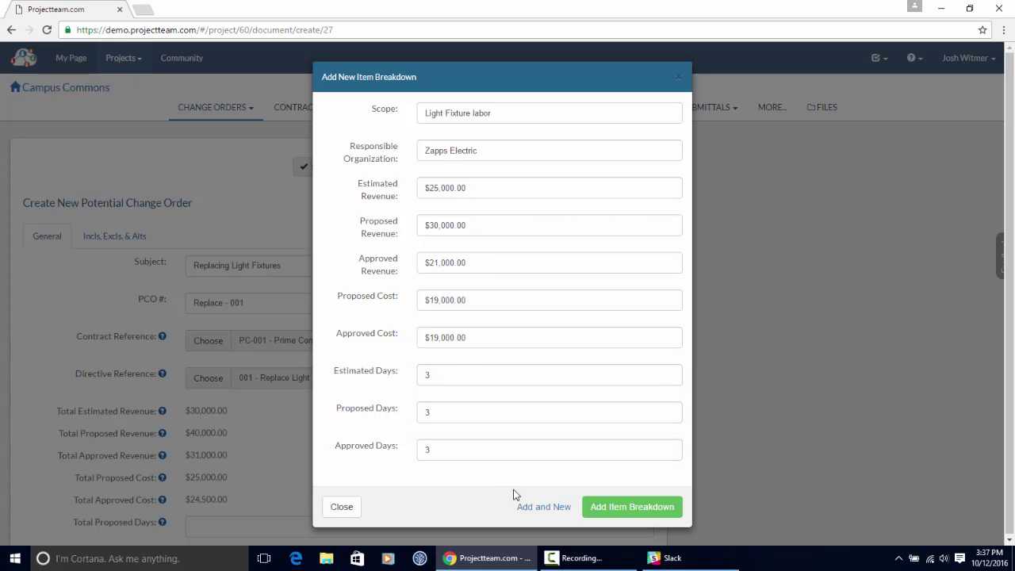
{"action": "left_click", "coordinate": [609, 505]}
- Mark the potential change order as approved and save it
{"action": "scroll", "coordinate": [553, 433], "scroll_direction": "down", "scroll_amount": 3}
{"action": "scroll", "coordinate": [317, 429], "scroll_direction": "down", "scroll_amount": 1}
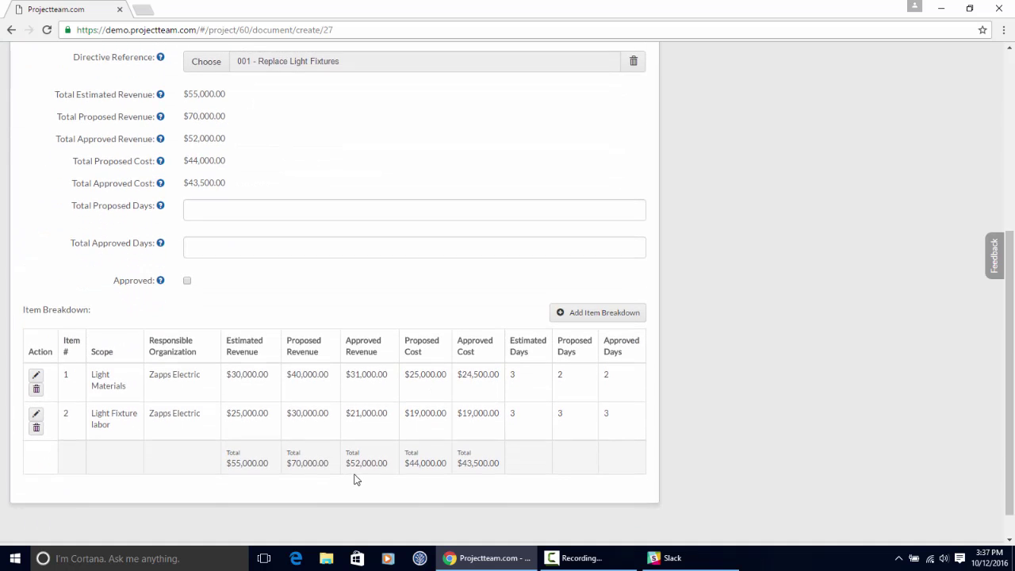
{"action": "scroll", "coordinate": [355, 476], "scroll_direction": "up", "scroll_amount": 4}
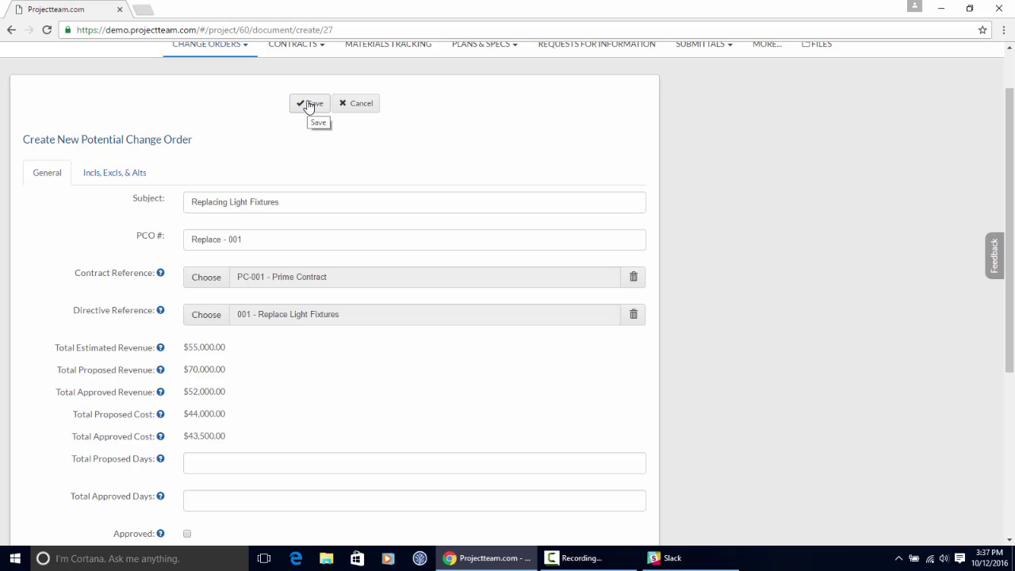
{"action": "scroll", "coordinate": [288, 243], "scroll_direction": "down", "scroll_amount": 3}
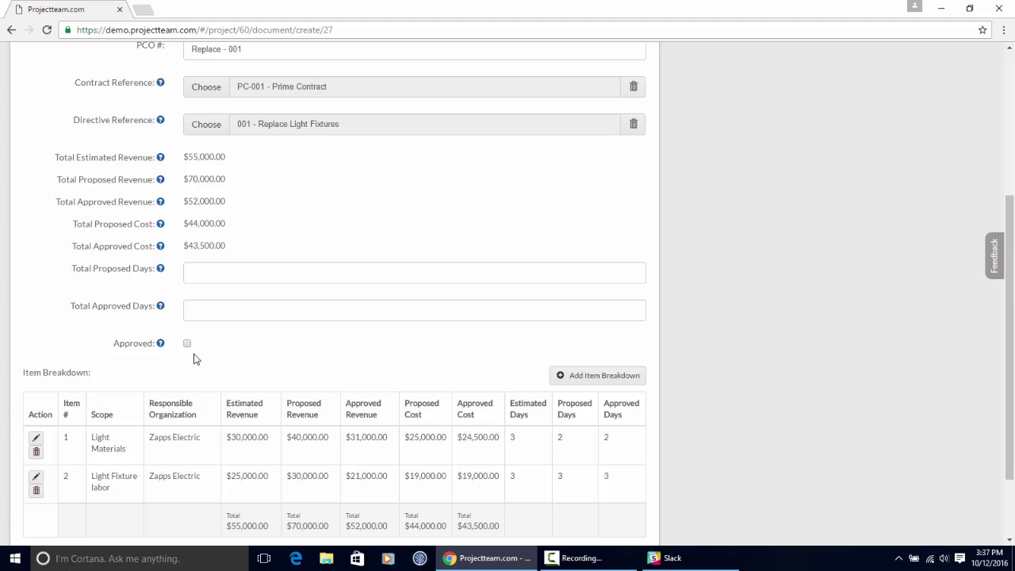
{"action": "left_click", "coordinate": [187, 344]}
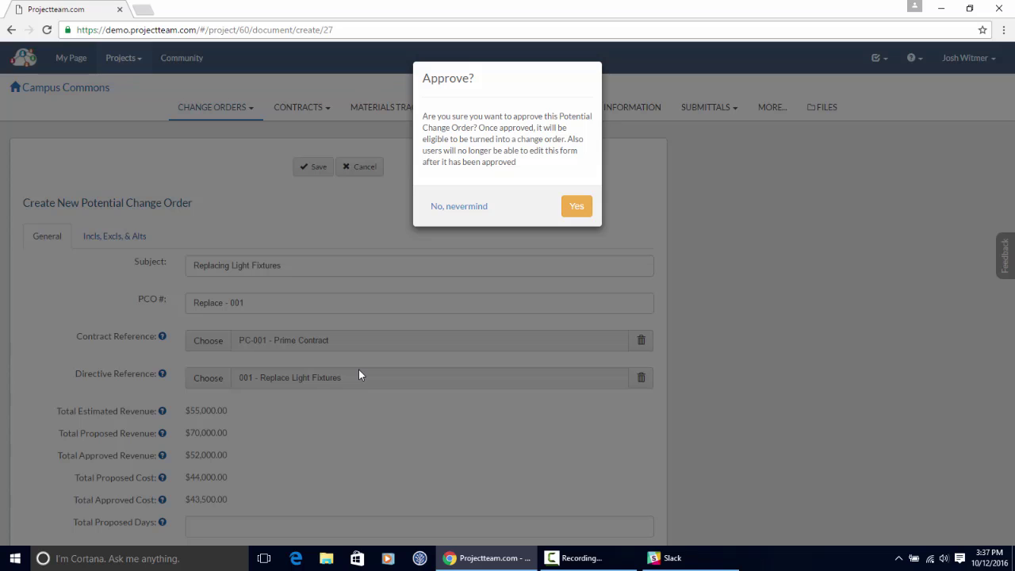
{"action": "left_click", "coordinate": [569, 206]}
{"action": "left_click", "coordinate": [320, 170]}
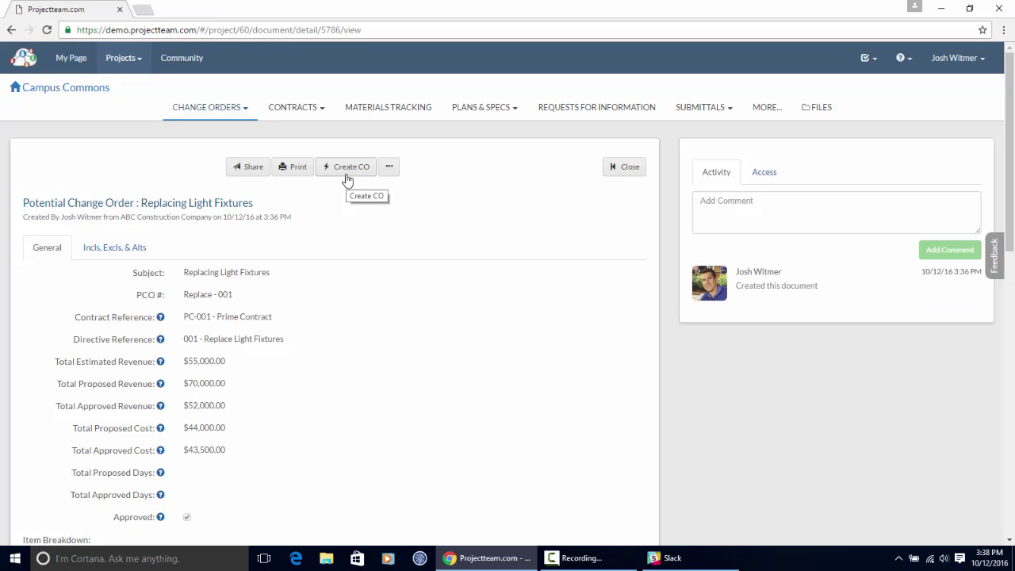
- Create a change order from the approved potential change order and start a new entry in its change details
{"action": "left_click", "coordinate": [347, 179]}
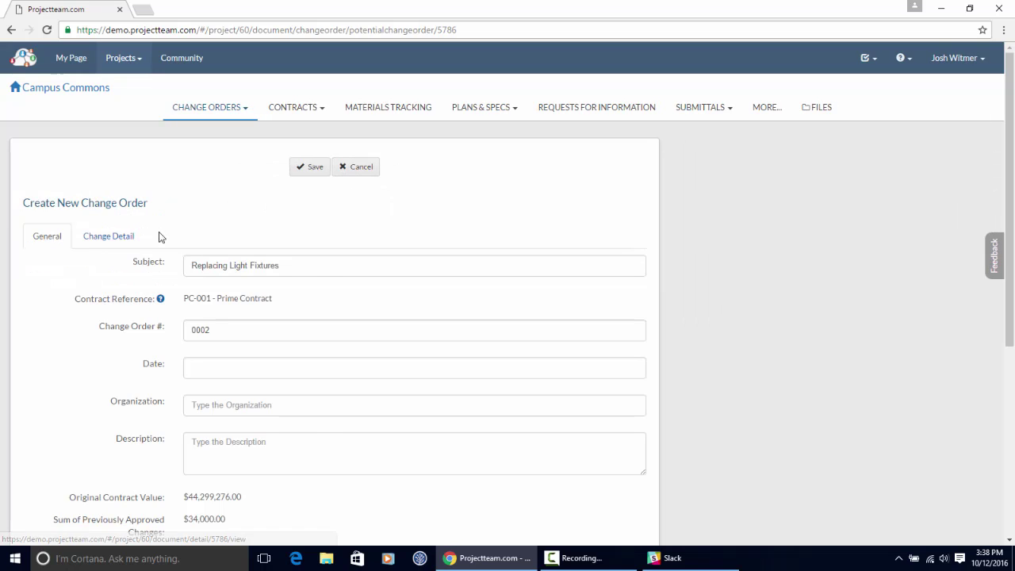
{"action": "left_click", "coordinate": [105, 242]}
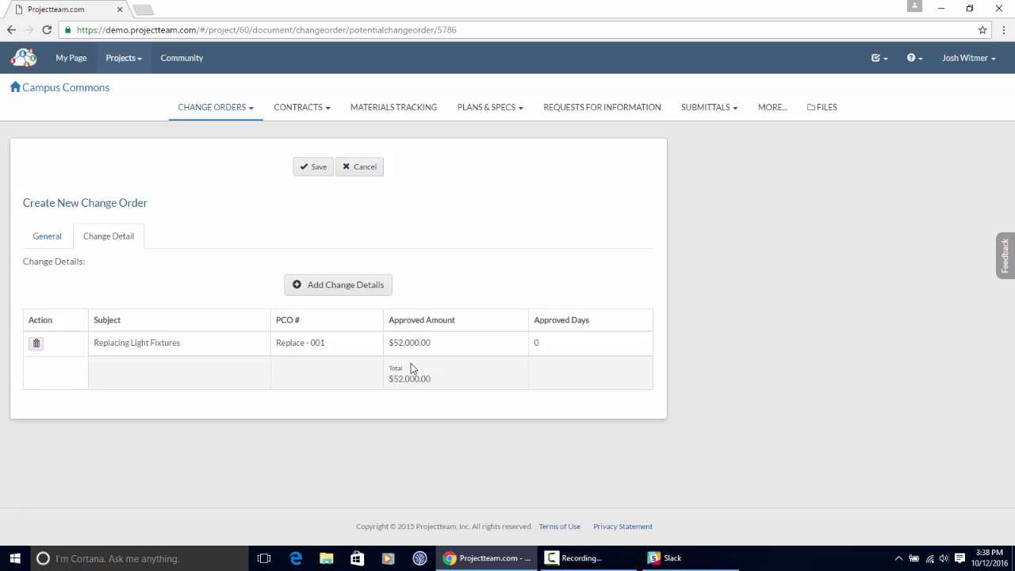
{"action": "left_click", "coordinate": [350, 288]}
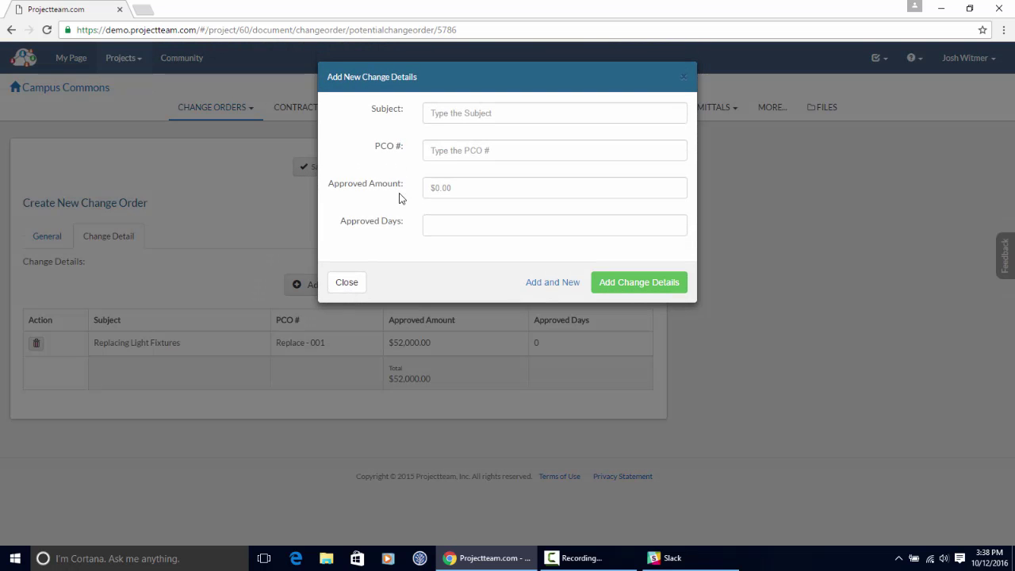
- Add a change detail with the subject "Another change", an approved amount of $10,000 and 5 approved days
{"action": "left_click", "coordinate": [457, 119]}
{"action": "type", "text": "Another change"}
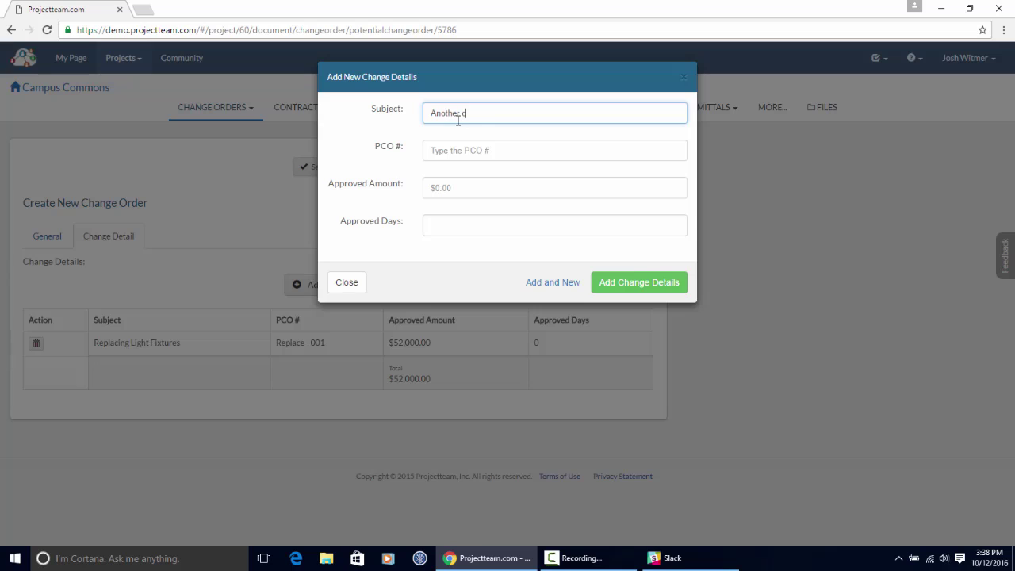
{"action": "key", "text": "Tab"}
{"action": "key", "text": "Tab"}
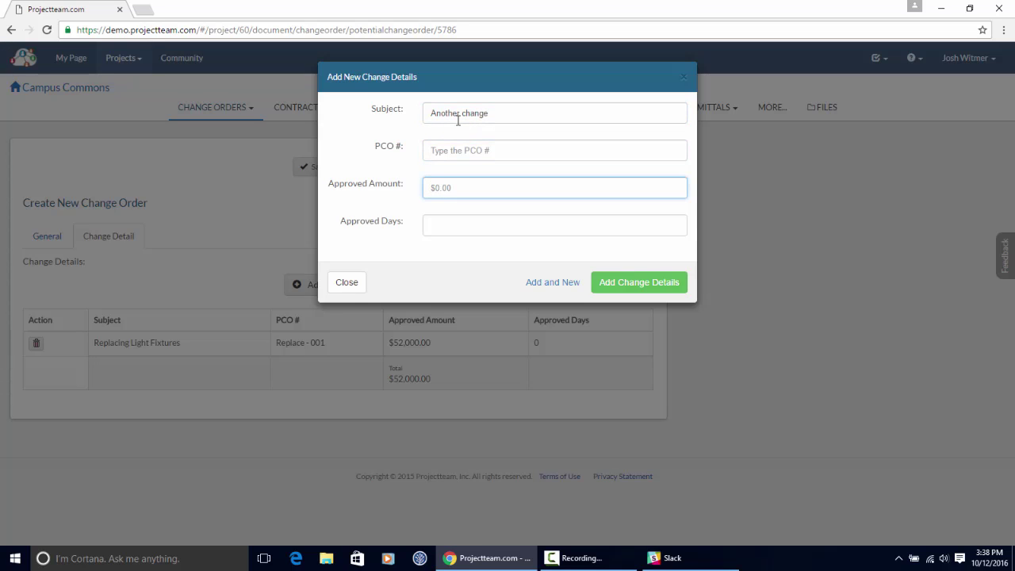
{"action": "type", "text": "10000"}
{"action": "key", "text": "Tab"}
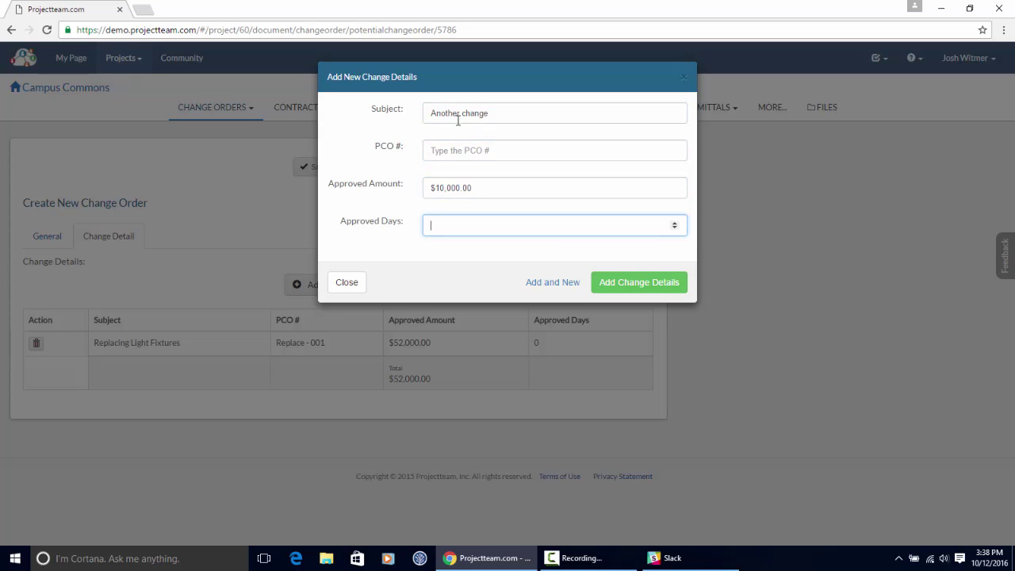
{"action": "type", "text": "5"}
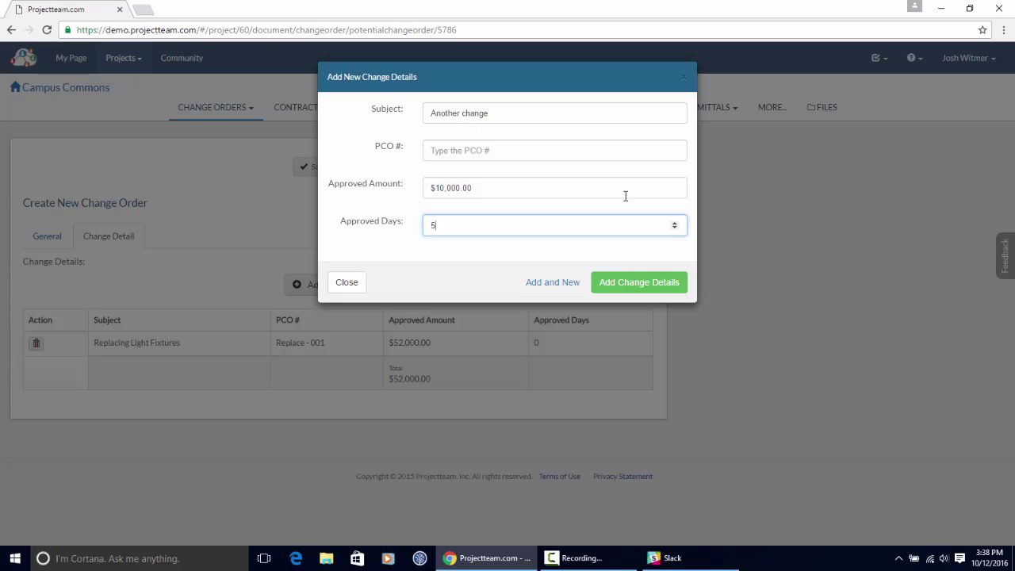
{"action": "left_click", "coordinate": [620, 284]}
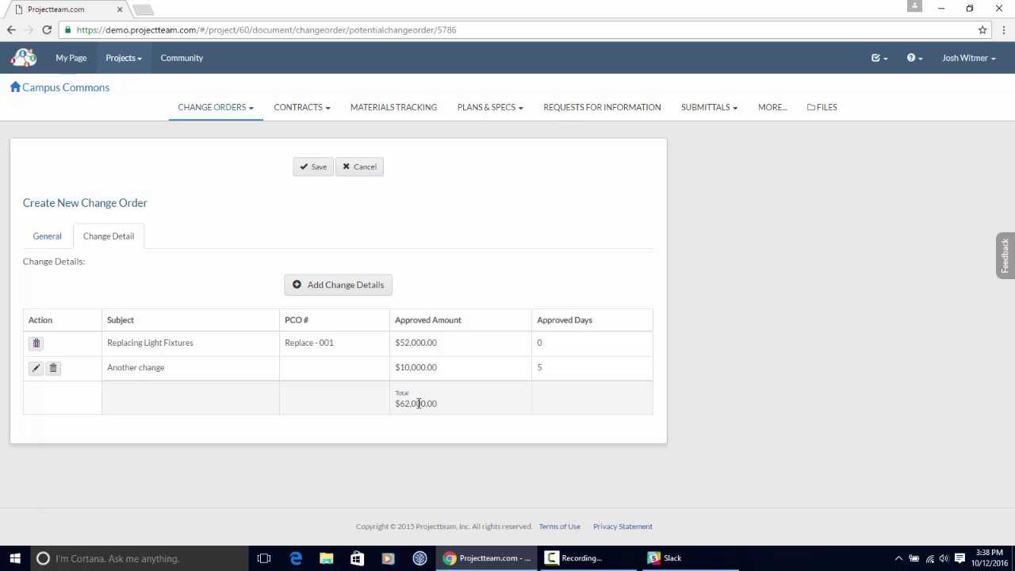
- Set the change order's date to 10/12/2016 in its general information
{"action": "left_click", "coordinate": [53, 245]}
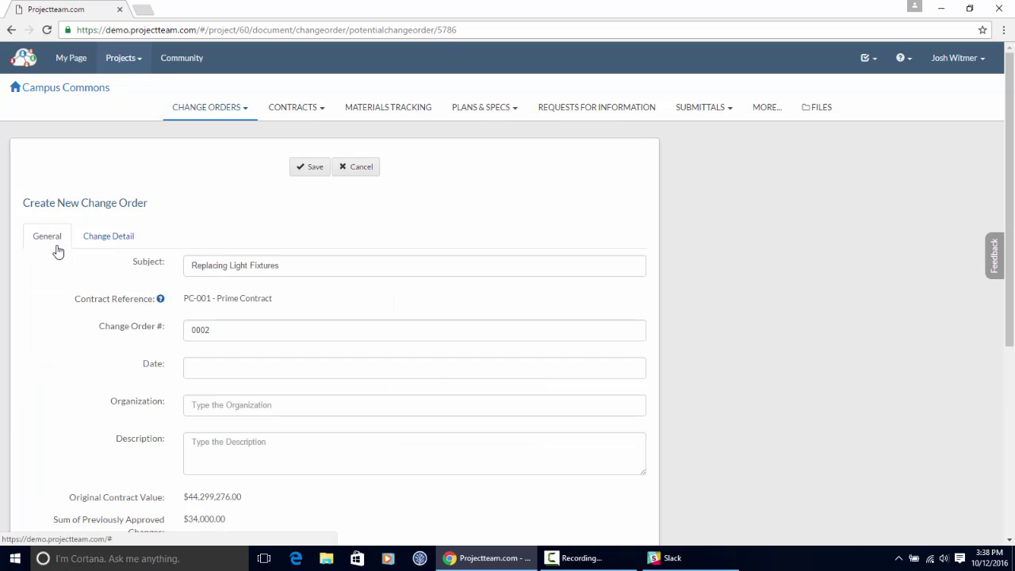
{"action": "scroll", "coordinate": [283, 295], "scroll_direction": "down", "scroll_amount": 3}
{"action": "scroll", "coordinate": [250, 391], "scroll_direction": "down", "scroll_amount": 1}
{"action": "scroll", "coordinate": [249, 384], "scroll_direction": "up", "scroll_amount": 3}
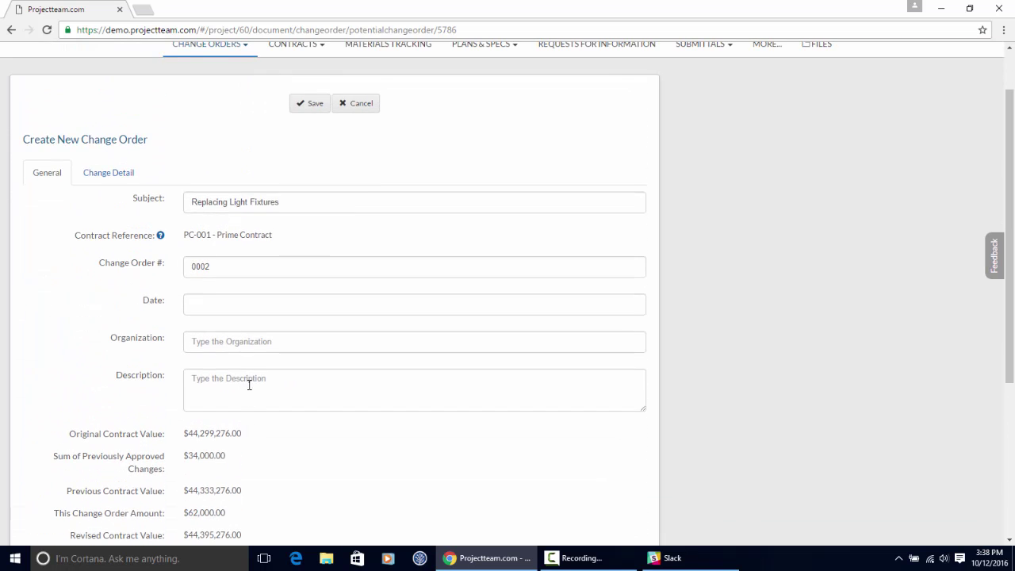
{"action": "left_click", "coordinate": [219, 305]}
{"action": "left_click", "coordinate": [263, 406]}
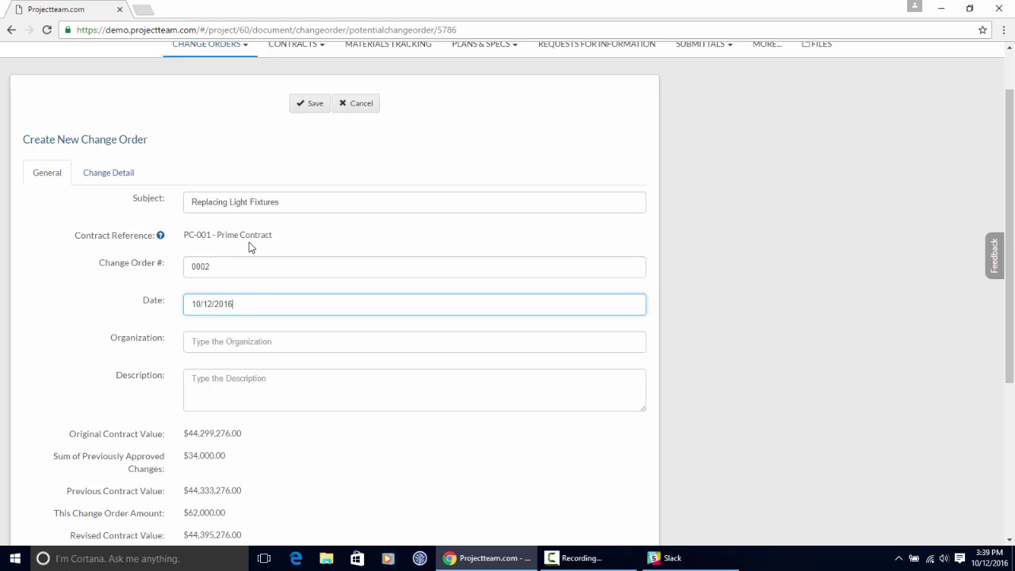
{"action": "left_click", "coordinate": [237, 351]}
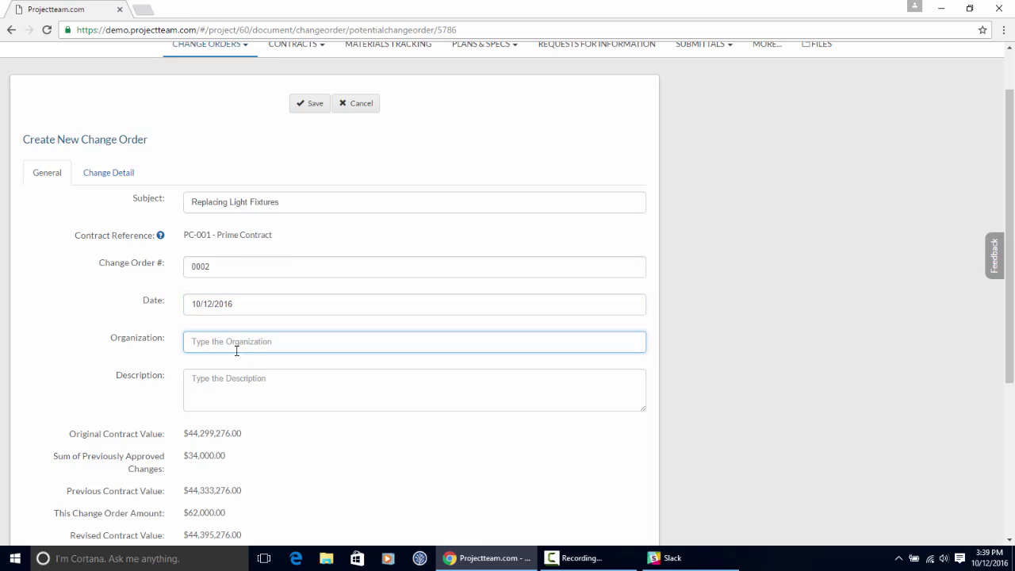
- Set the change order's contract duration change to 5 days
{"action": "scroll", "coordinate": [237, 350], "scroll_direction": "down", "scroll_amount": 3}
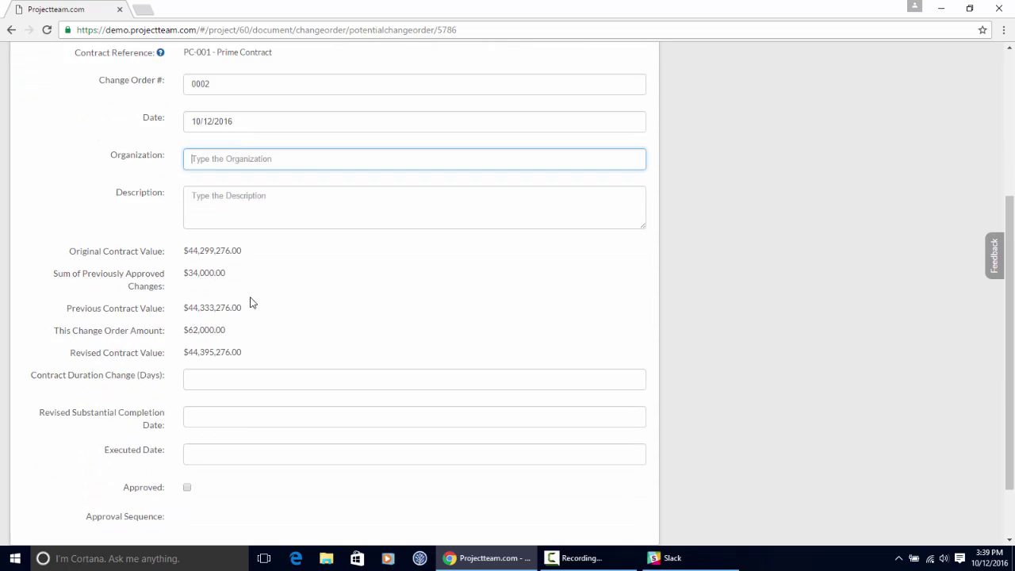
{"action": "left_click", "coordinate": [270, 304]}
{"action": "type", "text": "2"}
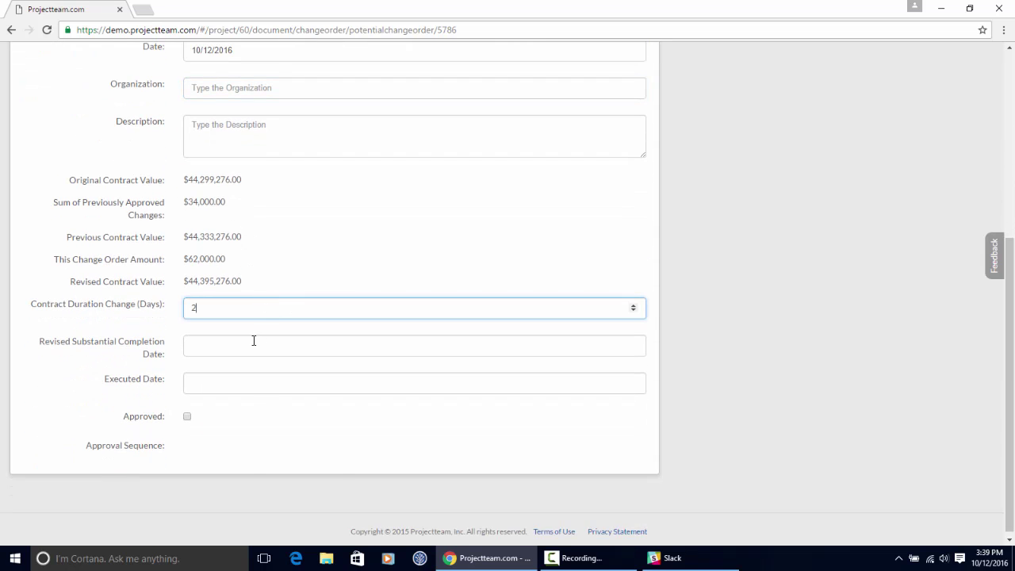
{"action": "left_click", "coordinate": [250, 339]}
{"action": "double_click", "coordinate": [237, 309]}
{"action": "type", "text": "5"}
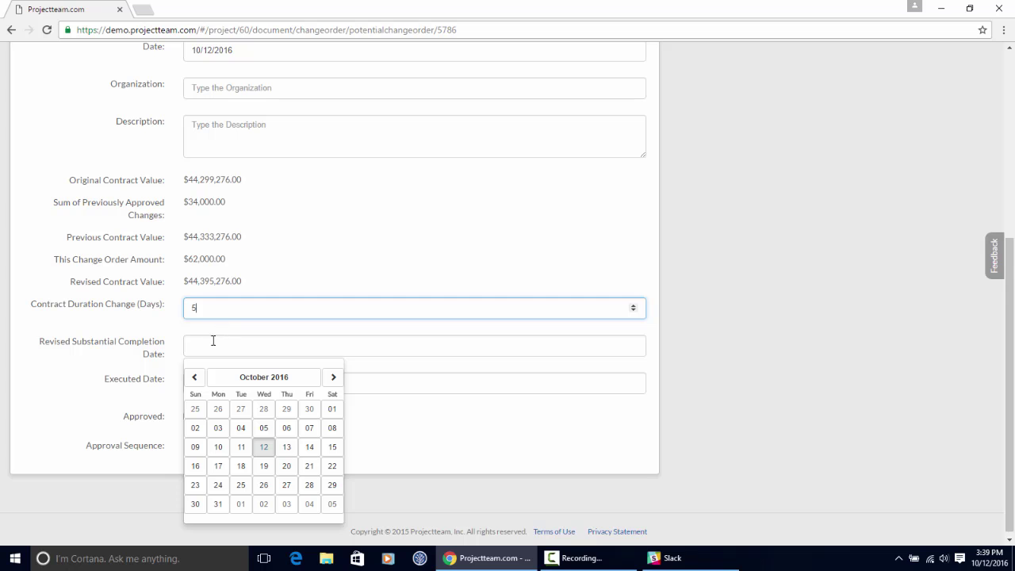
- Set the change order's revised substantial completion date to 10/12/2016 and save the new change order
{"action": "left_click", "coordinate": [220, 349]}
{"action": "left_click", "coordinate": [261, 448]}
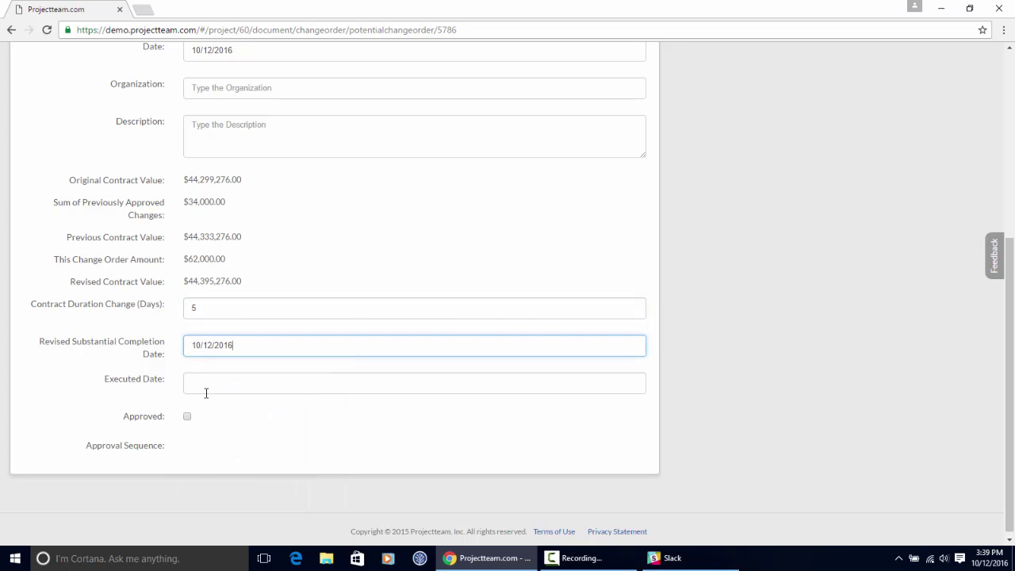
{"action": "left_click", "coordinate": [218, 385]}
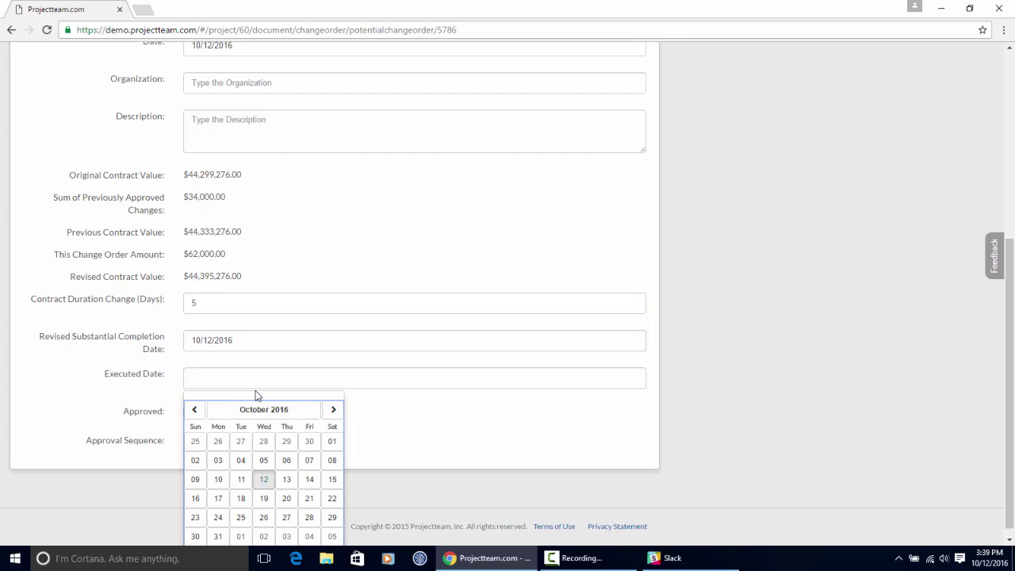
{"action": "left_click", "coordinate": [401, 462]}
{"action": "scroll", "coordinate": [336, 437], "scroll_direction": "up", "scroll_amount": 3}
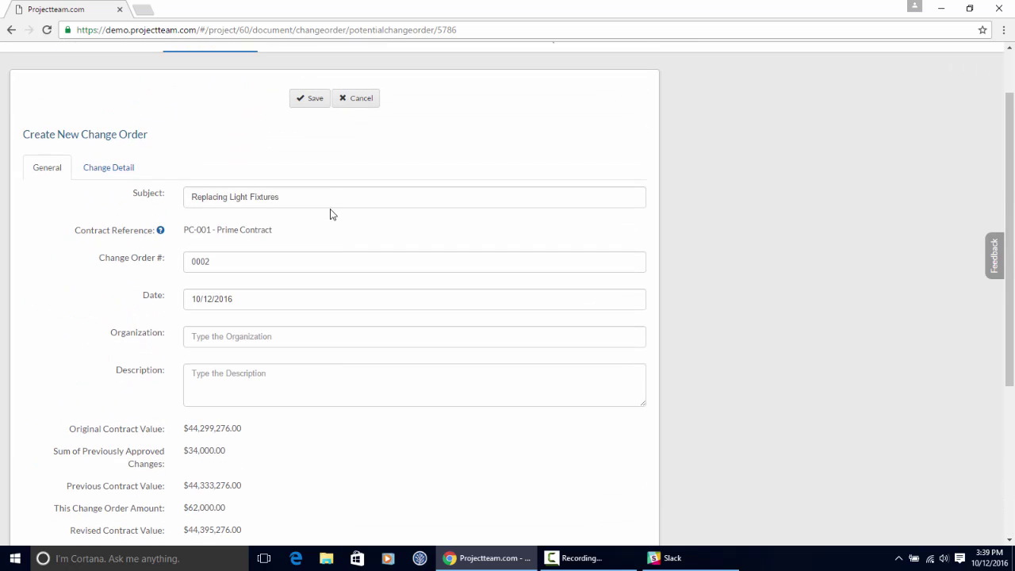
{"action": "left_click", "coordinate": [307, 107]}
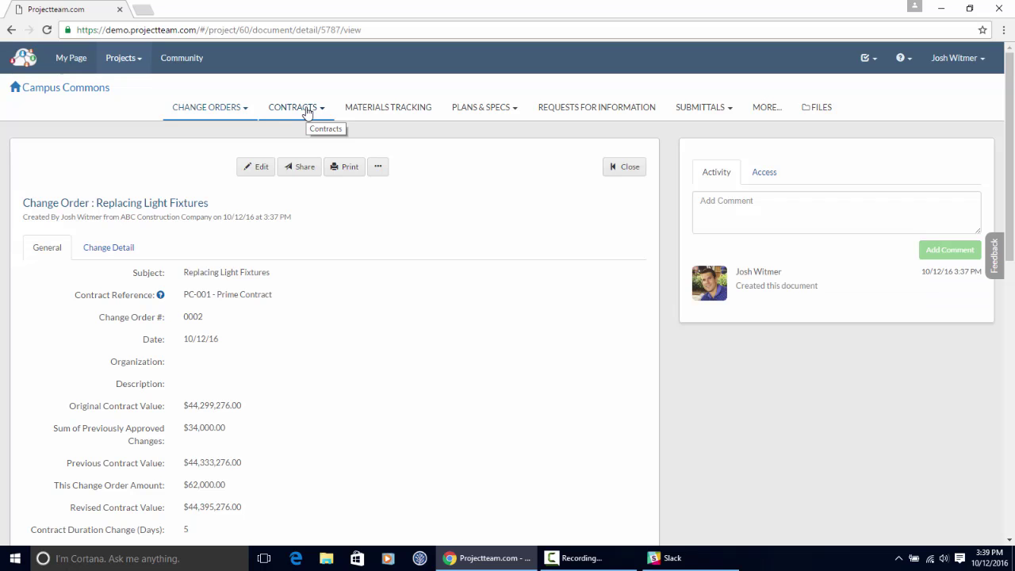
- Open the Prime Contract from the contract log and review its general values and list of change orders
{"action": "left_click", "coordinate": [308, 113]}
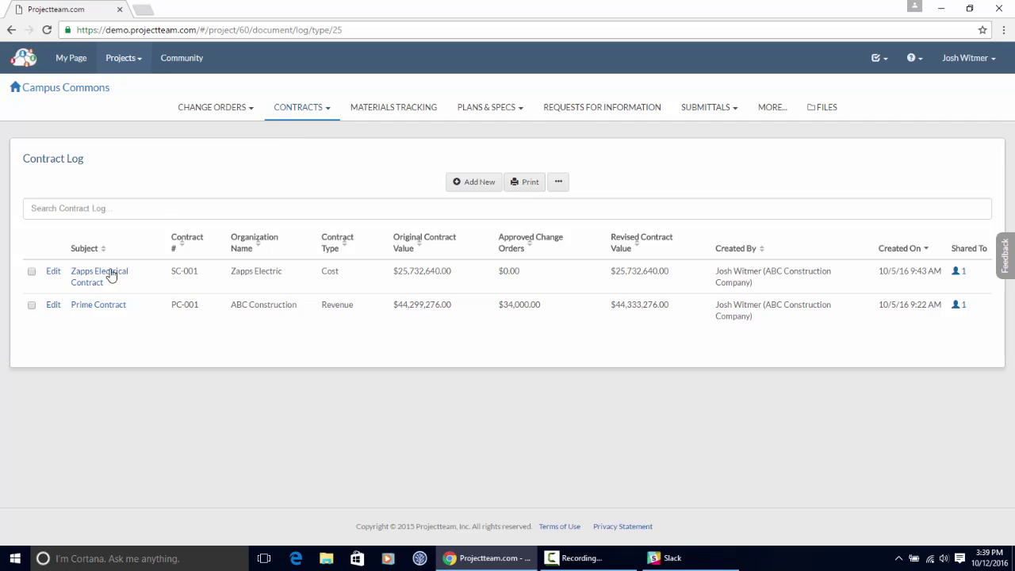
{"action": "left_click", "coordinate": [107, 305]}
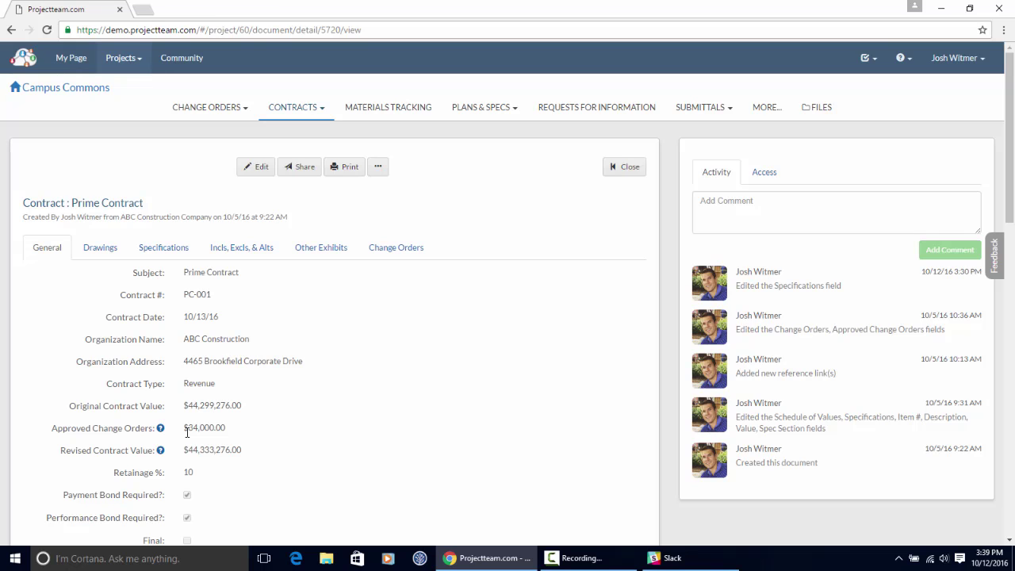
{"action": "left_click", "coordinate": [425, 243]}
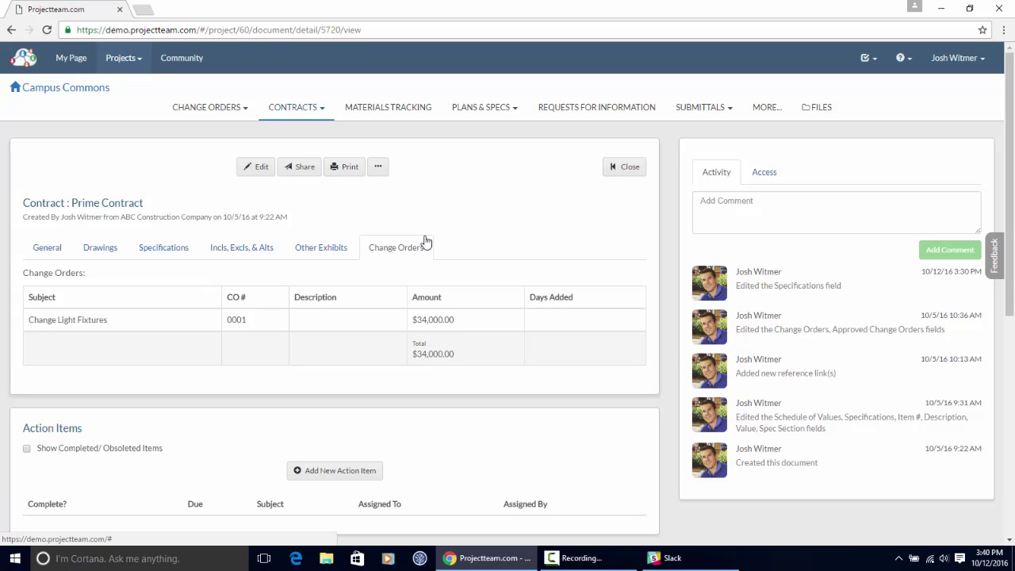
- Edit the Replacing Light Fixtures change order from the change order log, mark it as approved, and save it
{"action": "left_click", "coordinate": [231, 119]}
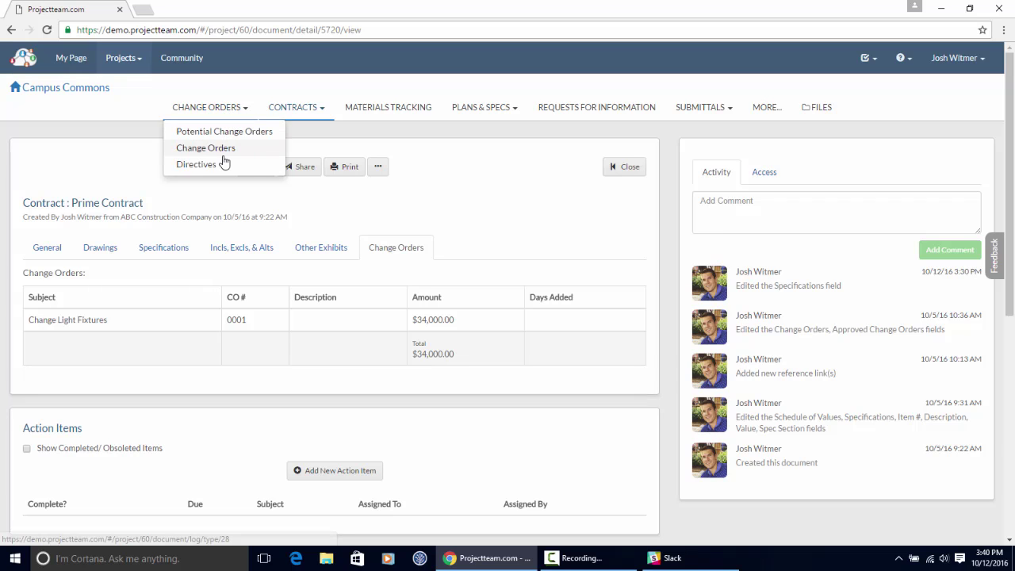
{"action": "left_click", "coordinate": [224, 151]}
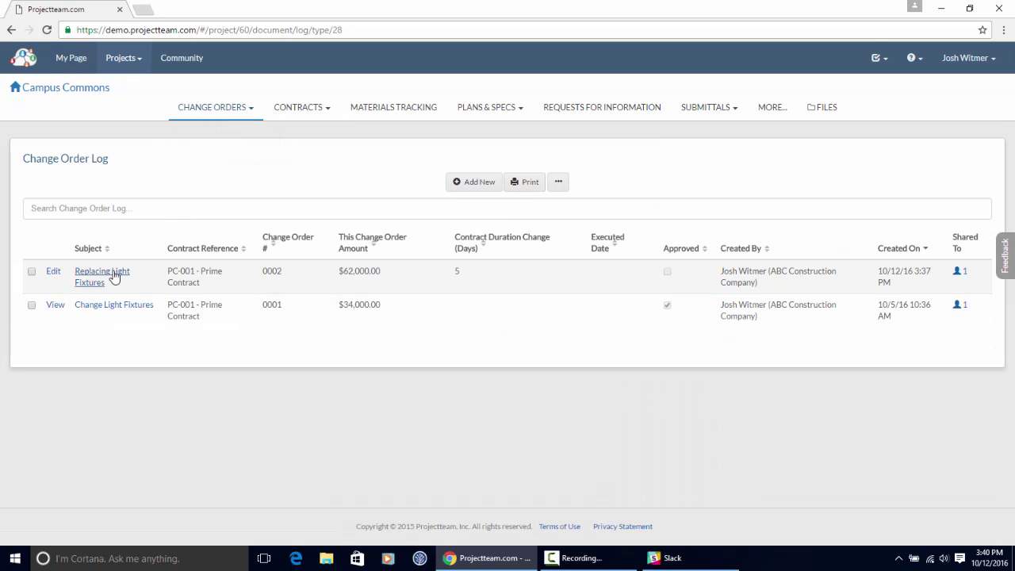
{"action": "left_click", "coordinate": [88, 283]}
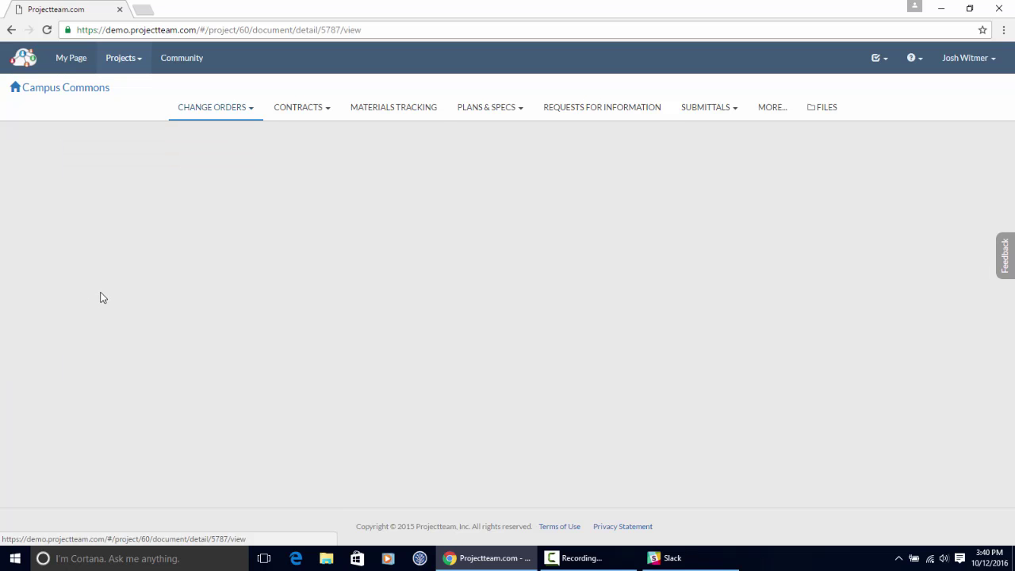
{"action": "left_click", "coordinate": [255, 169]}
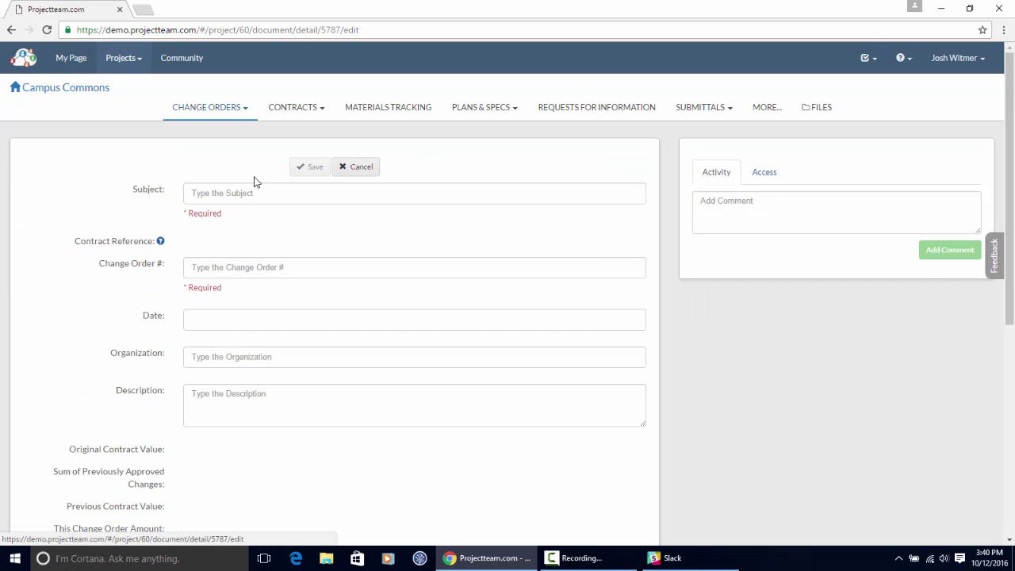
{"action": "scroll", "coordinate": [238, 226], "scroll_direction": "down", "scroll_amount": 1}
{"action": "scroll", "coordinate": [238, 227], "scroll_direction": "down", "scroll_amount": 2}
{"action": "left_click", "coordinate": [188, 413]}
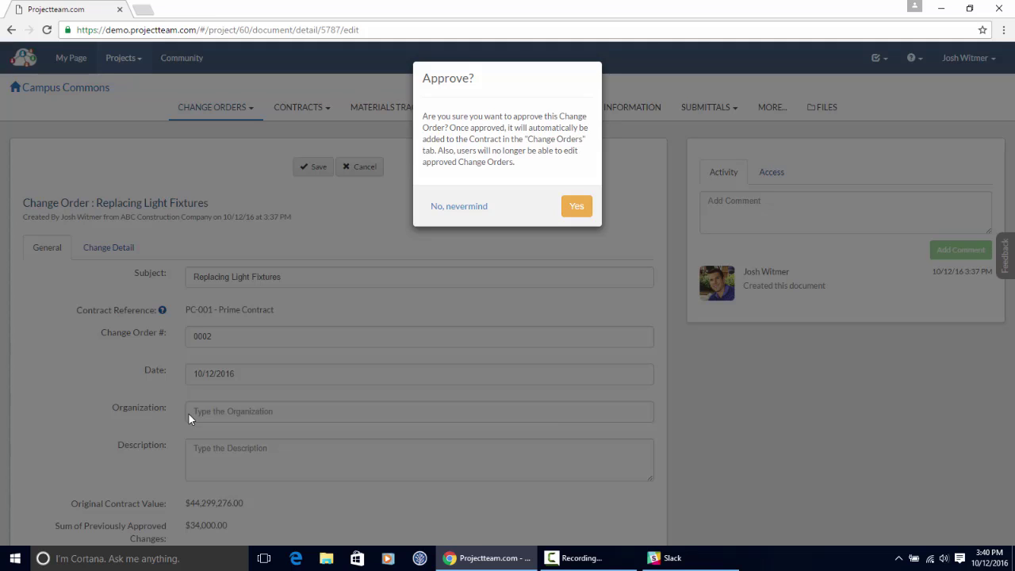
{"action": "left_click", "coordinate": [569, 211]}
{"action": "left_click", "coordinate": [309, 167]}
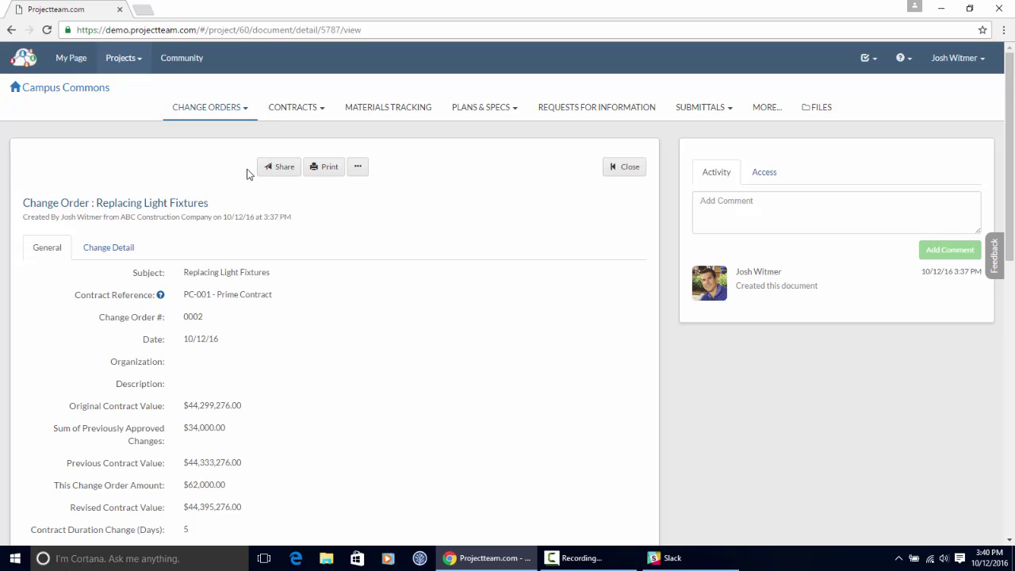
- Reopen the Prime Contract and check its approved change order amount, revised contract value and list of change orders
{"action": "left_click", "coordinate": [294, 111]}
{"action": "left_click", "coordinate": [294, 129]}
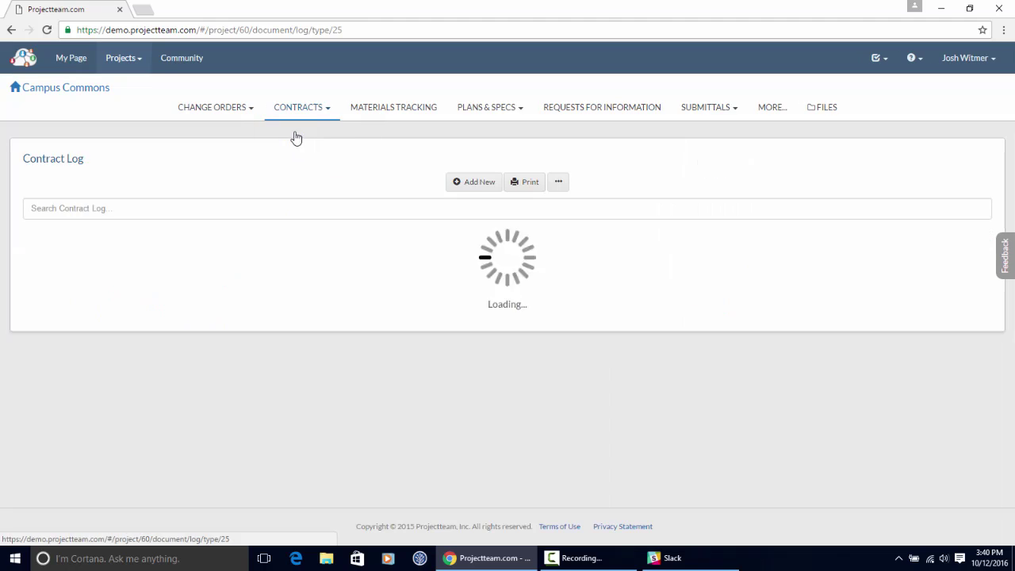
{"action": "left_click", "coordinate": [101, 307]}
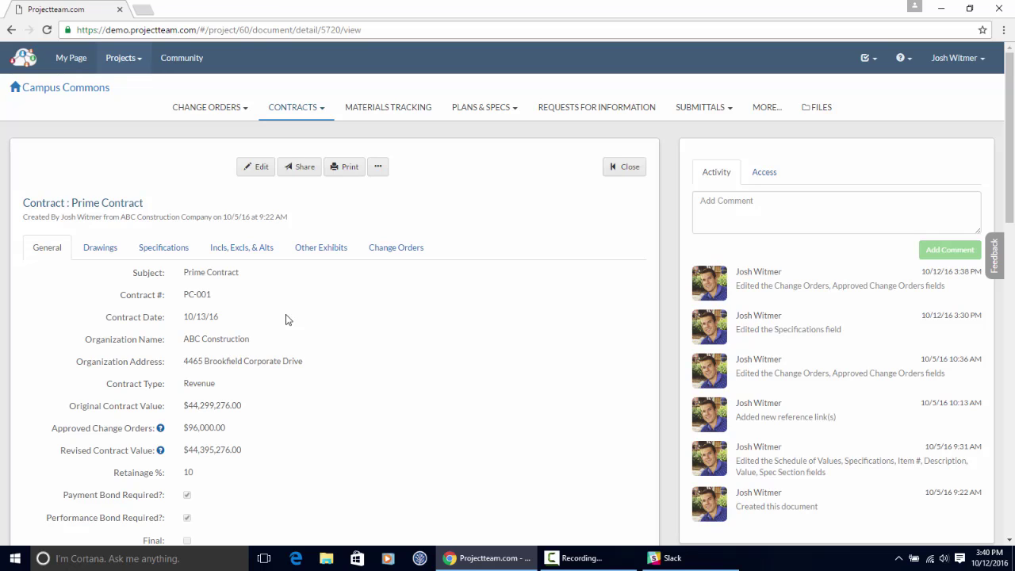
{"action": "left_click", "coordinate": [402, 259]}
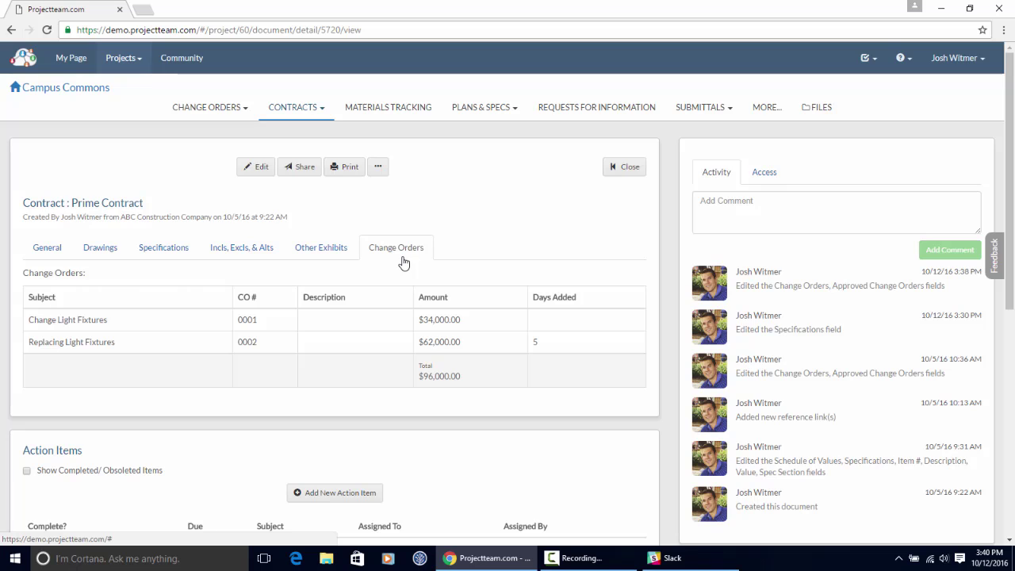